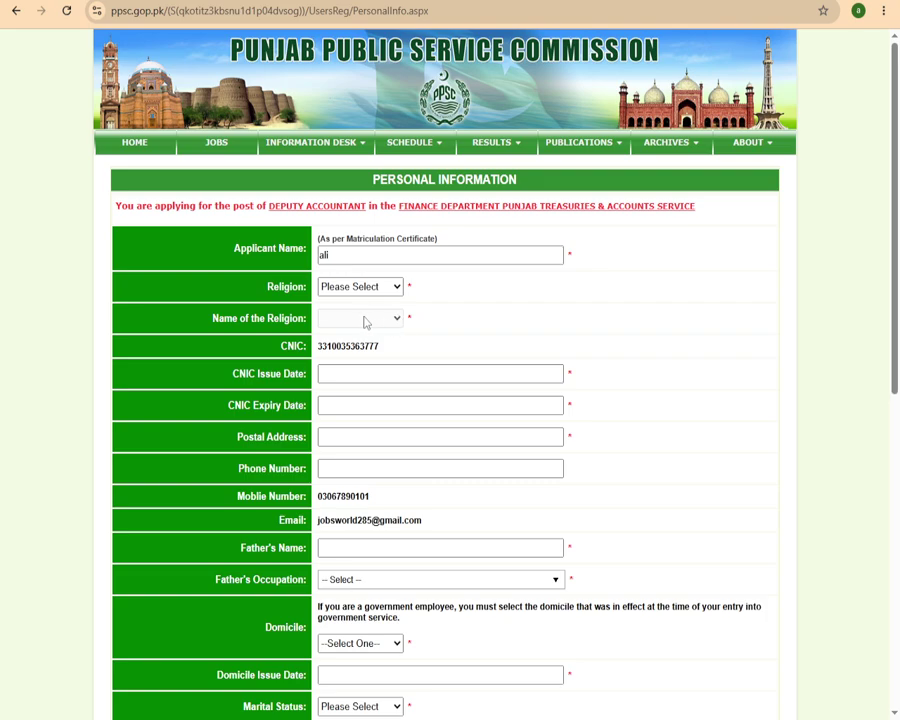
Set Religion to Muslim so the religion name fills in as Islam.
click(385, 286)
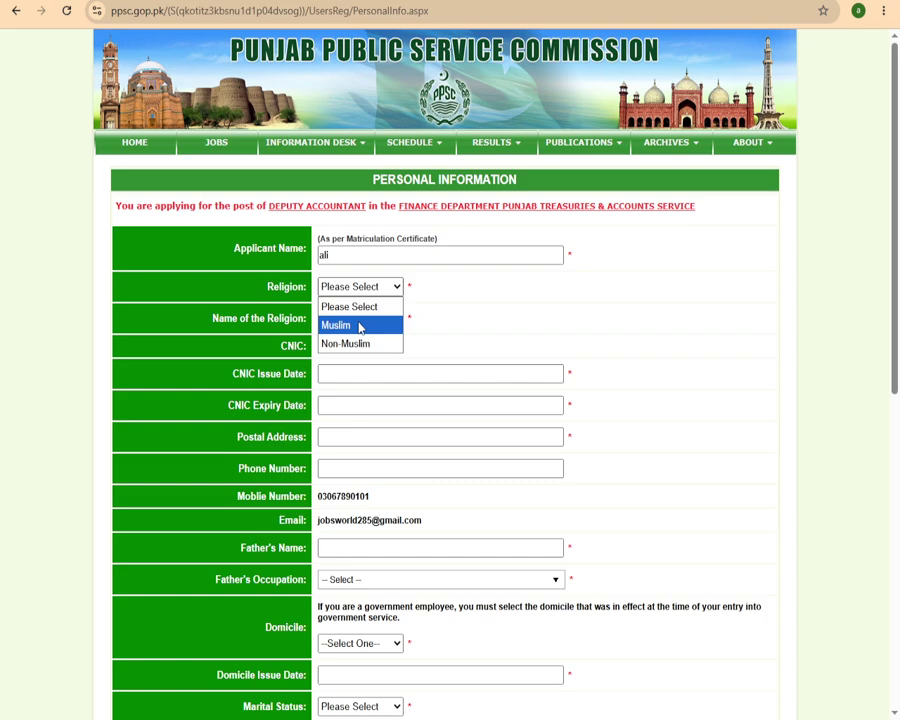
click(358, 324)
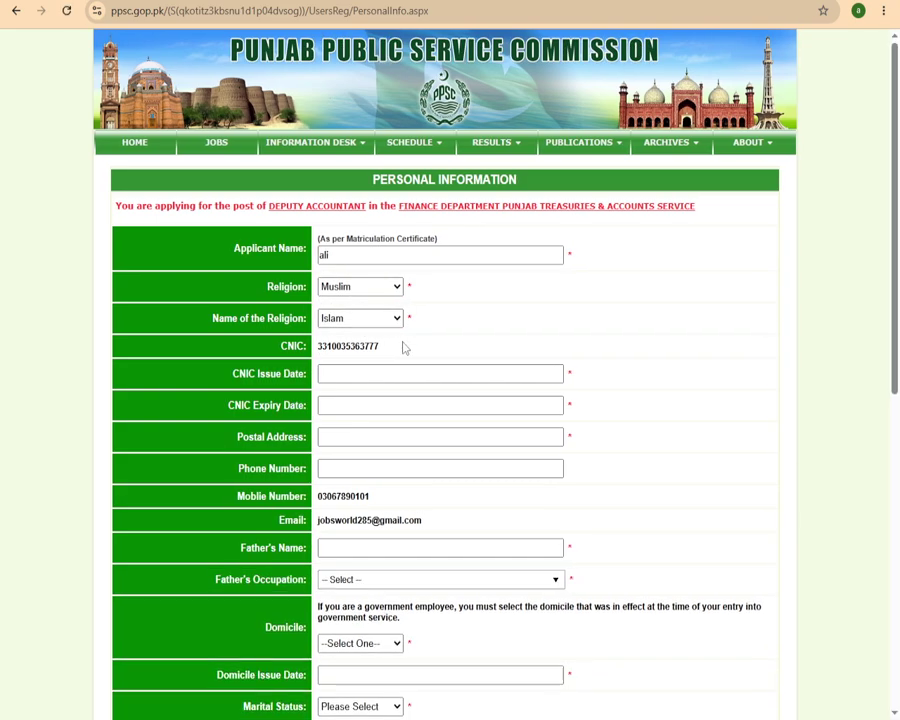
click(377, 370)
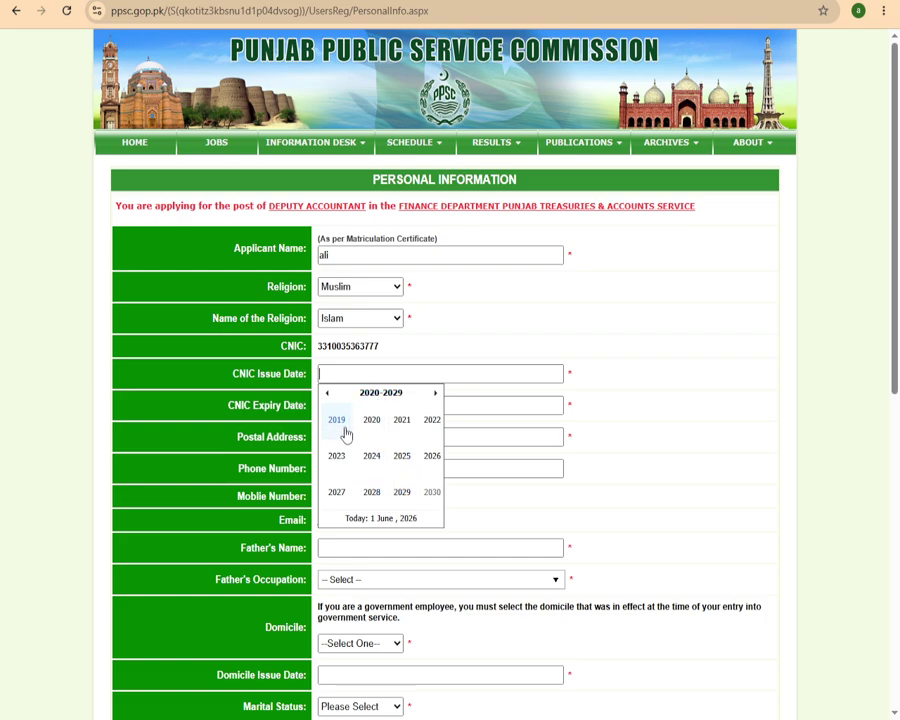
Set the CNIC issue date to 13-06-2018 in the date picker.
click(327, 393)
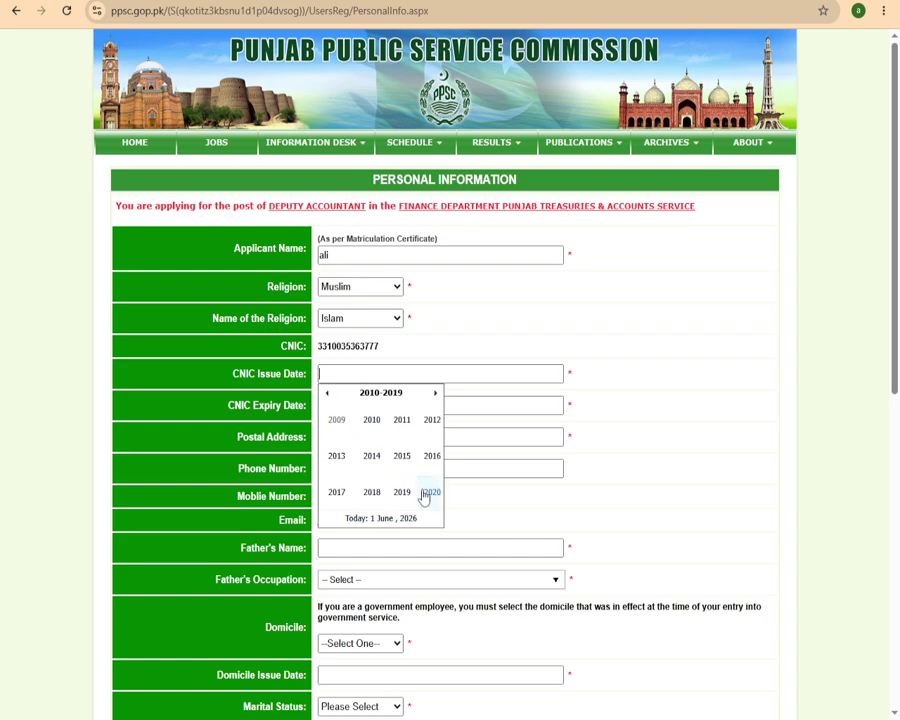
click(373, 494)
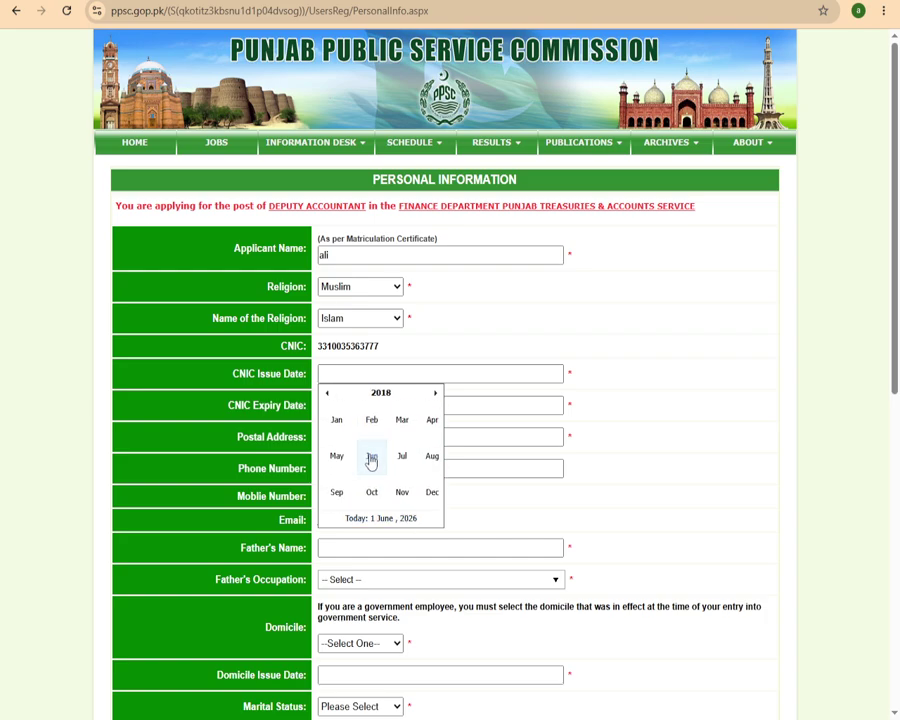
click(372, 456)
click(391, 456)
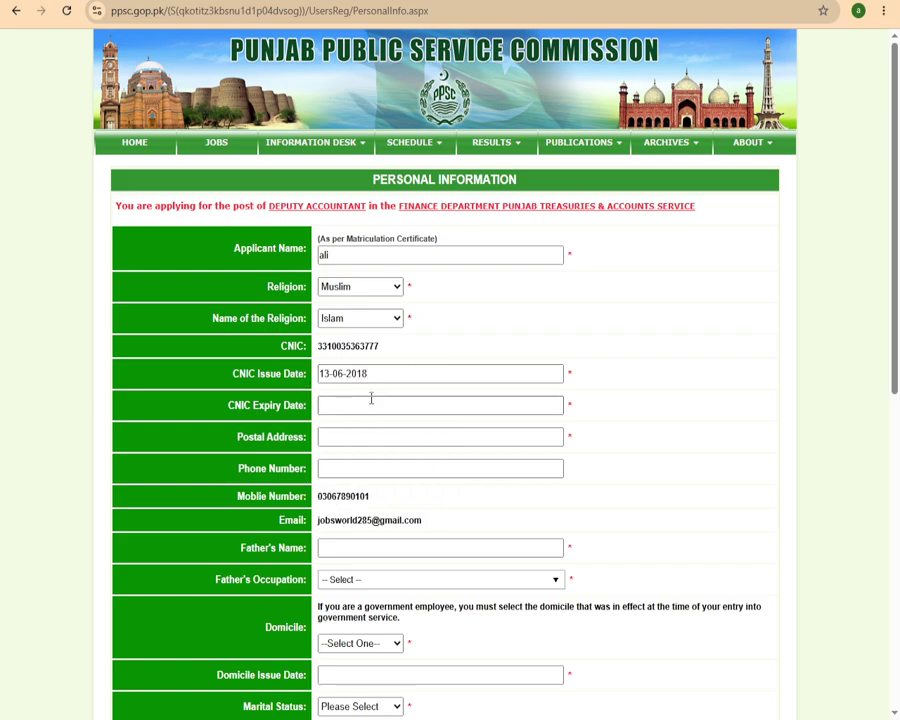
Set the CNIC expiry date to 14-11-2029.
click(363, 403)
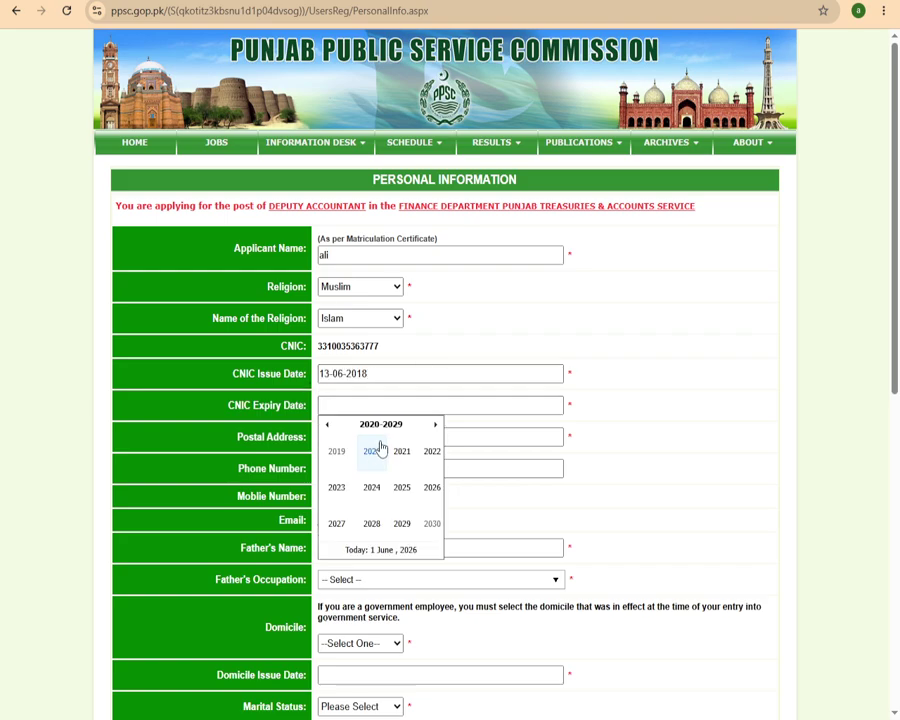
click(403, 525)
click(403, 518)
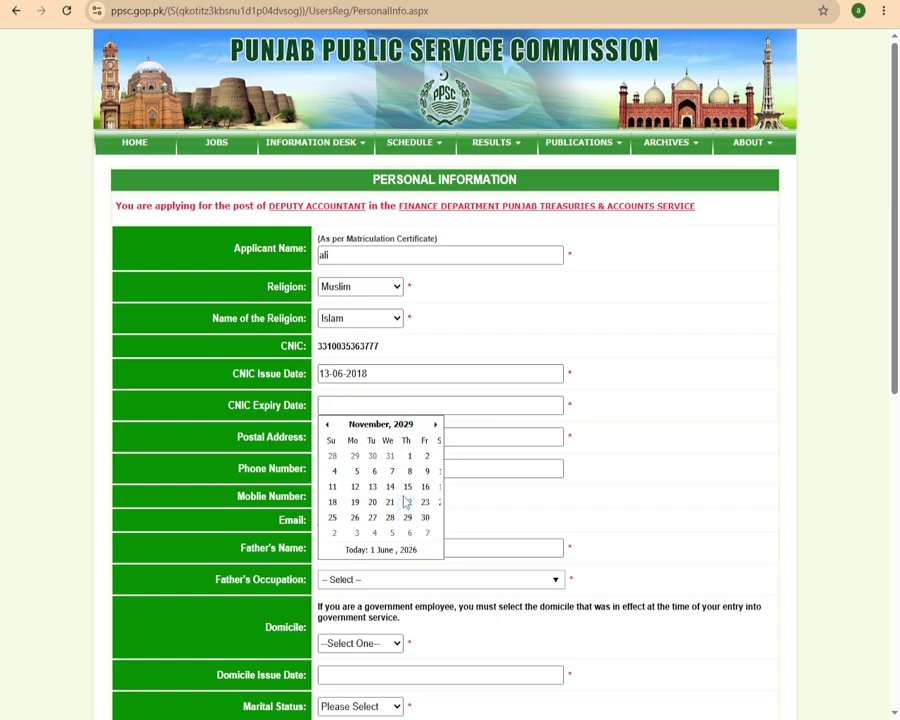
click(391, 487)
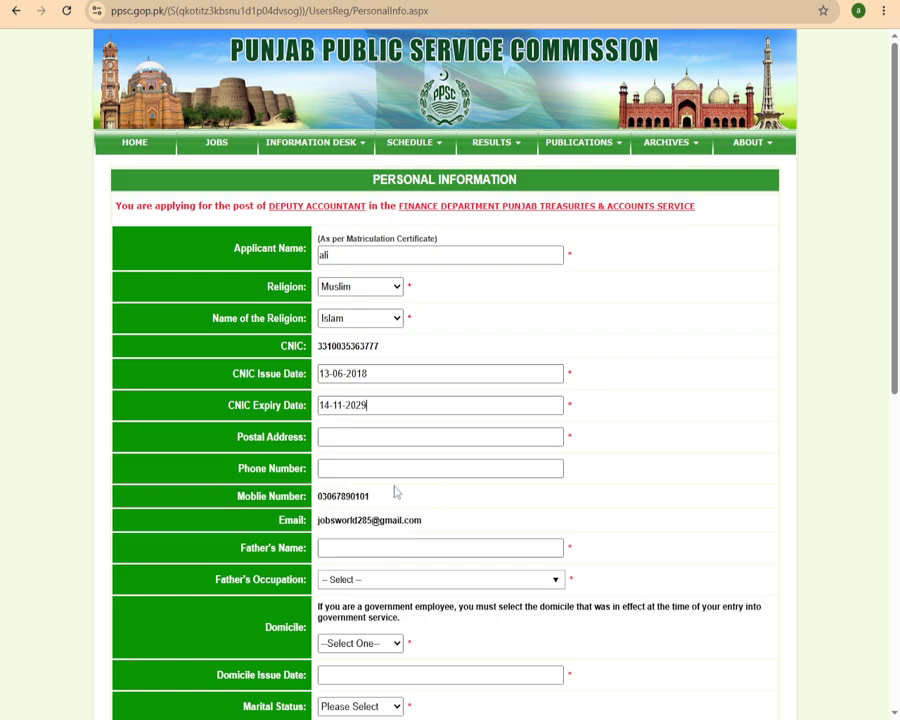
click(369, 437)
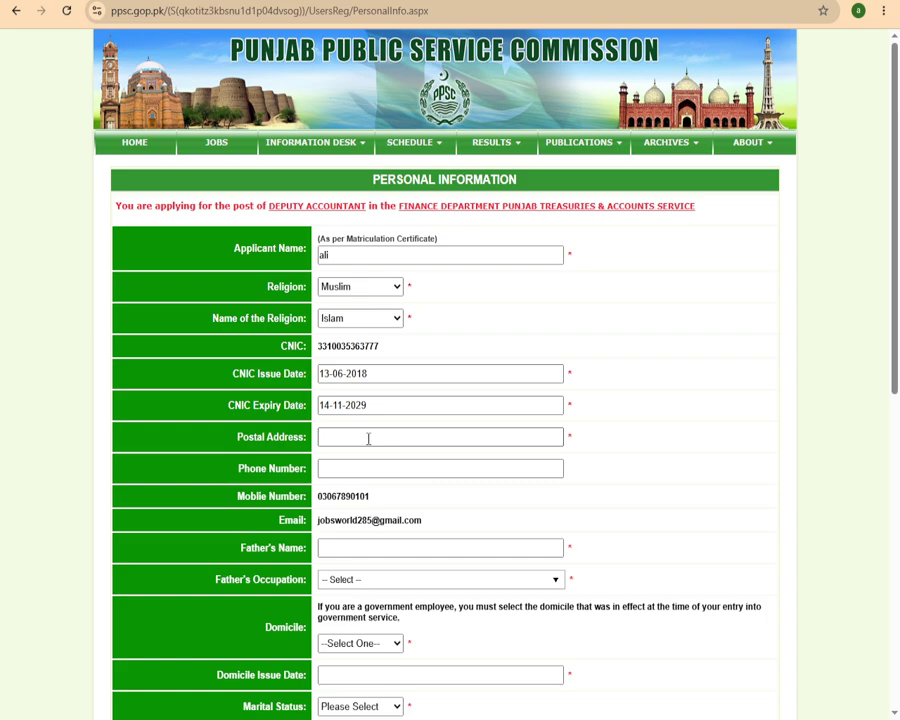
Enter the applicant's Lahore postal address and mobile phone number.
click(368, 438)
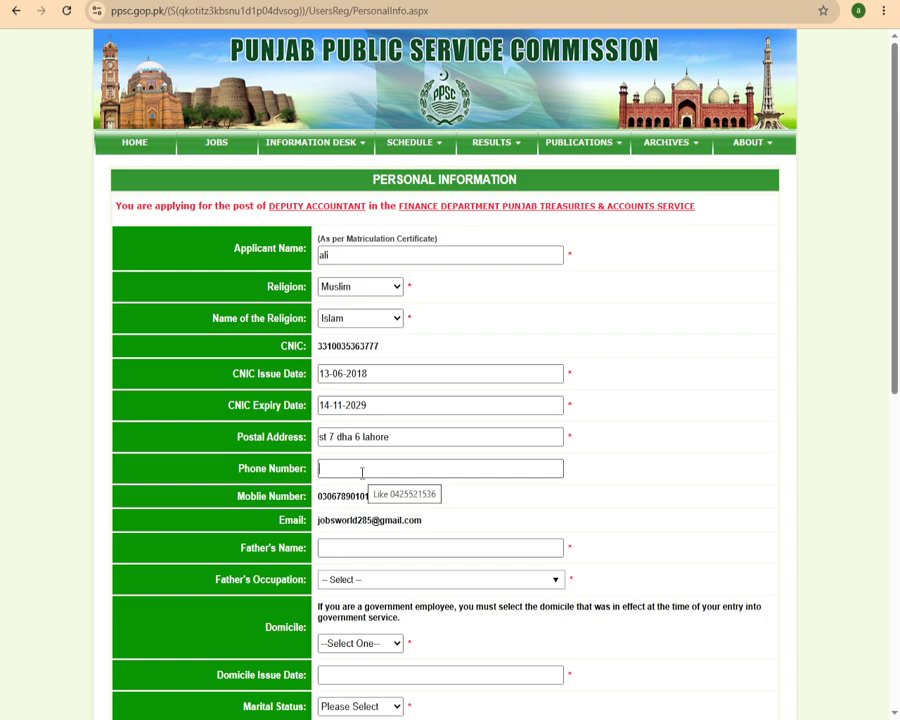
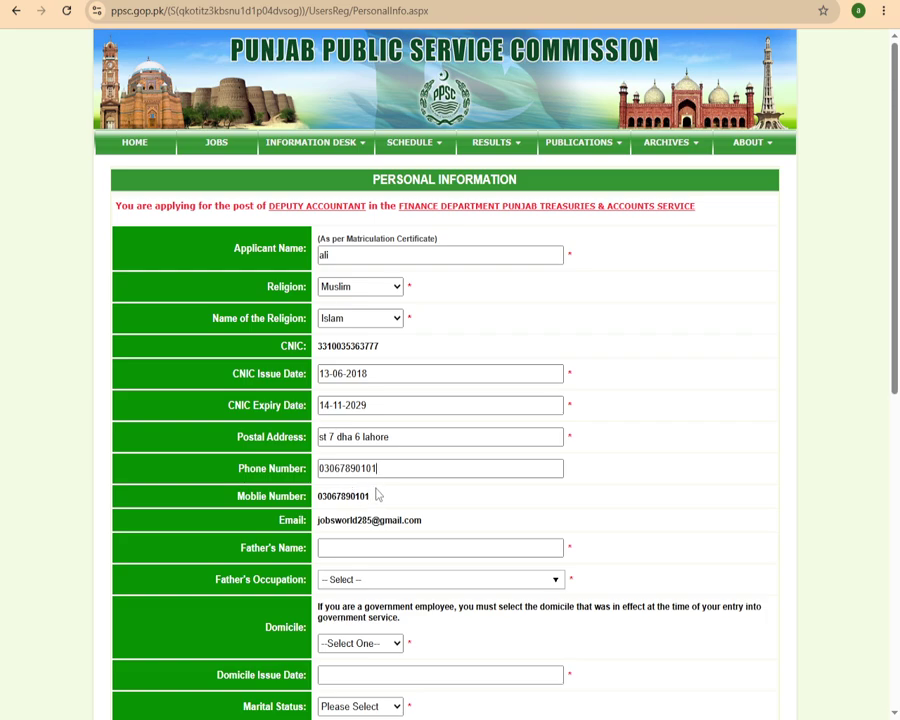
Enter the father's name in the Father's Name field.
scroll(377, 489, down, 2)
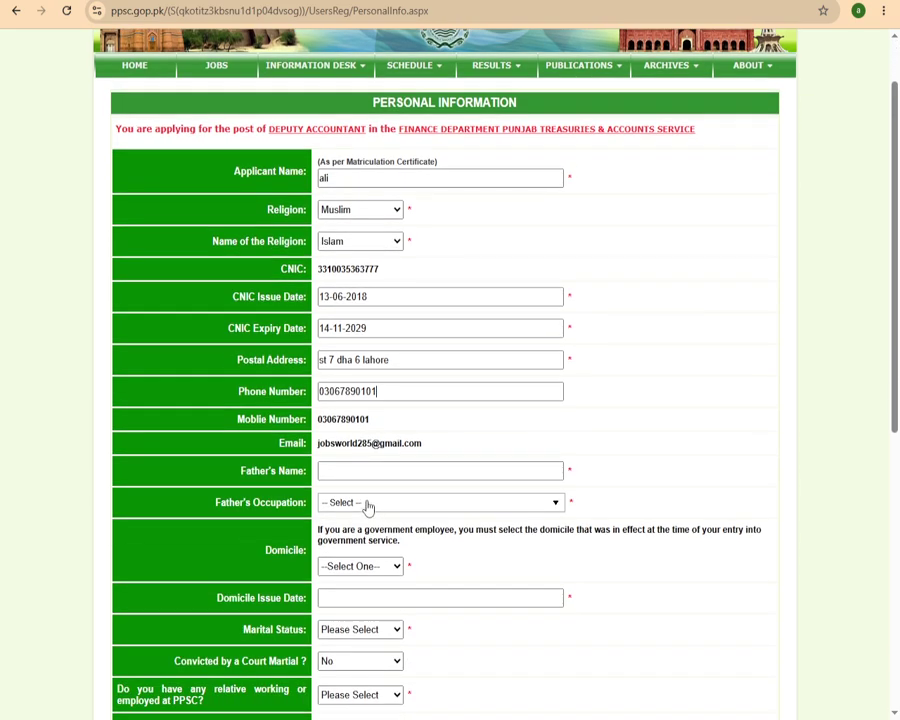
click(372, 468)
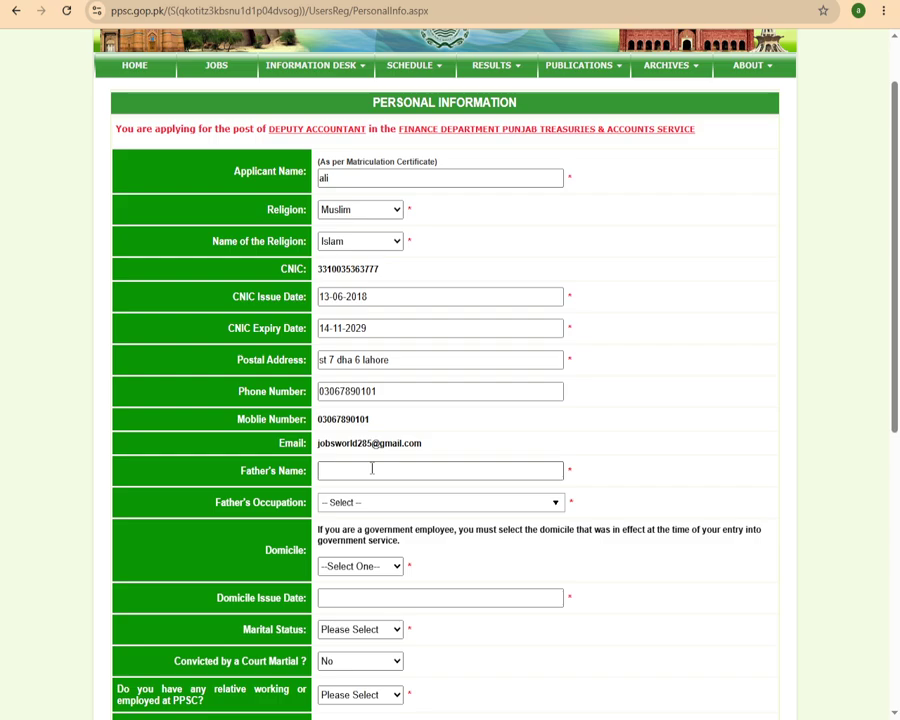
text(ali)
scroll(398, 452, down, 3)
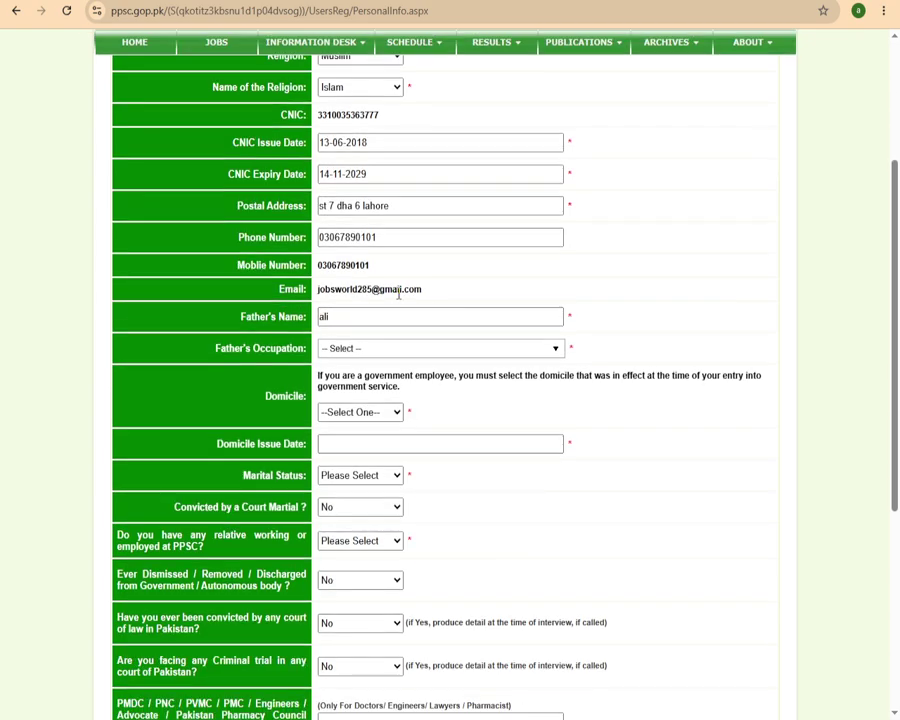
Set Father's Occupation to Government Servant / Civil Servant.
click(404, 352)
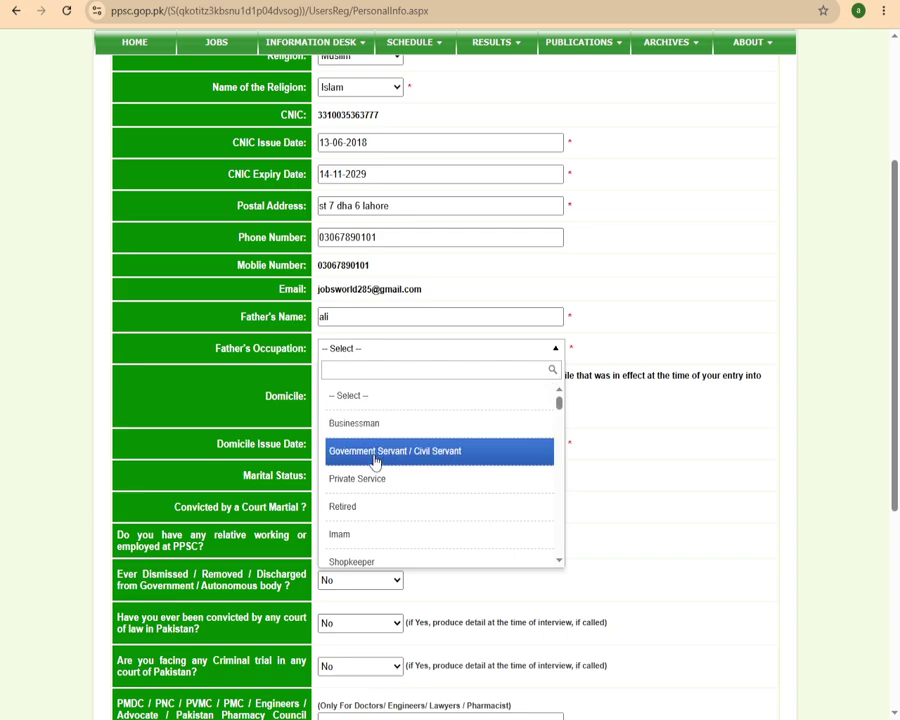
scroll(377, 500, down, 3)
scroll(370, 508, down, 2)
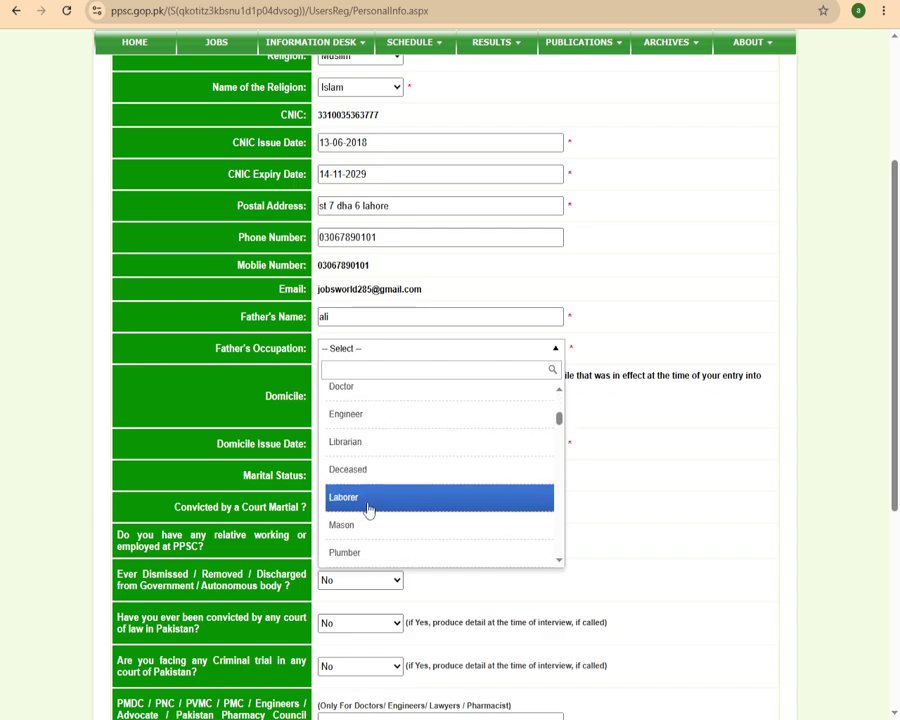
scroll(366, 540, down, 10)
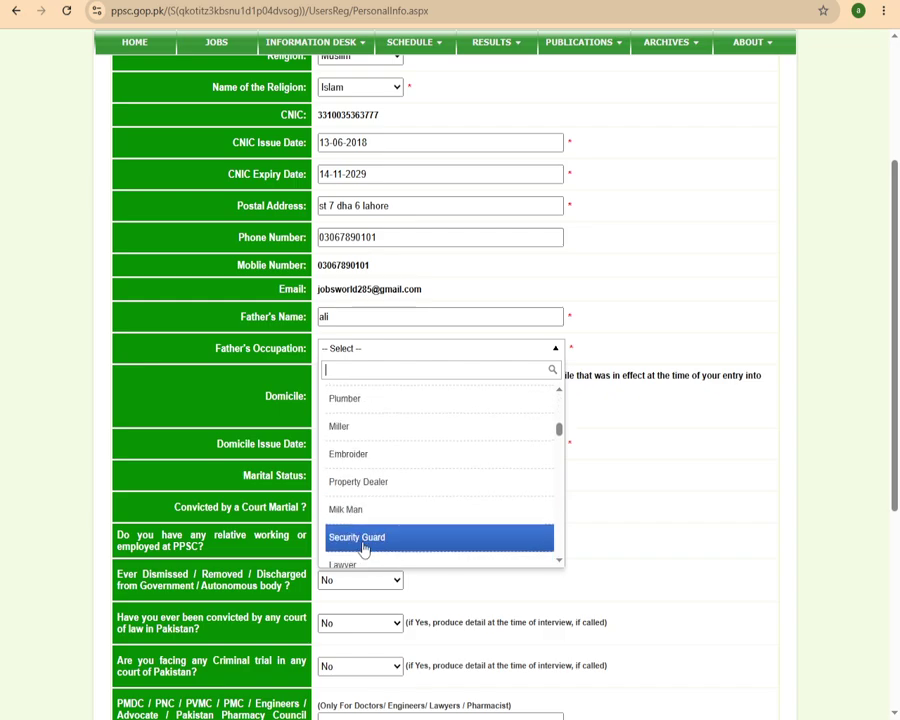
scroll(370, 535, down, 5)
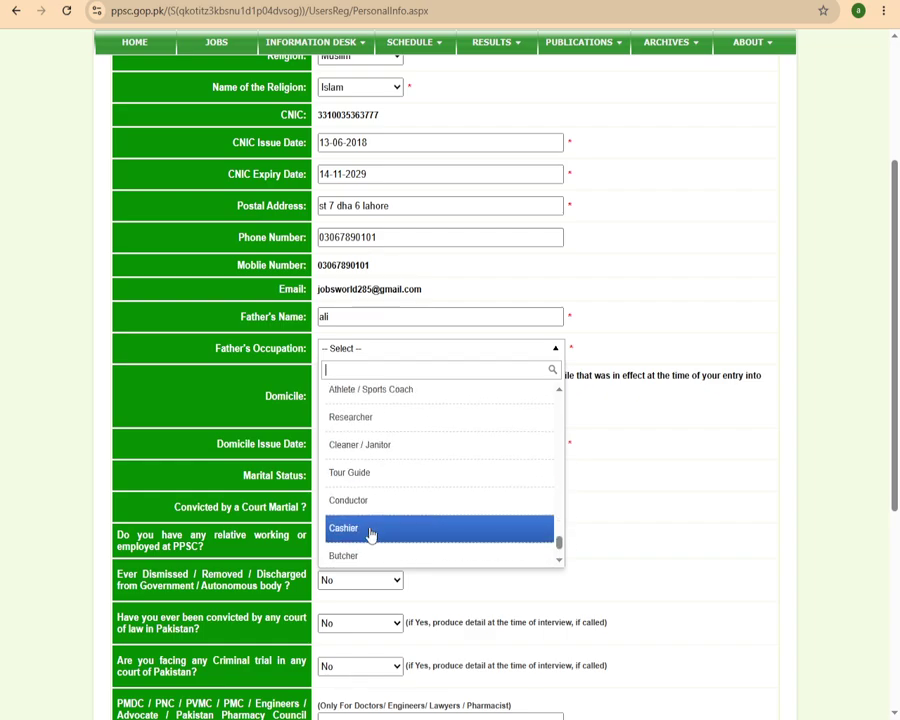
scroll(388, 478, up, 15)
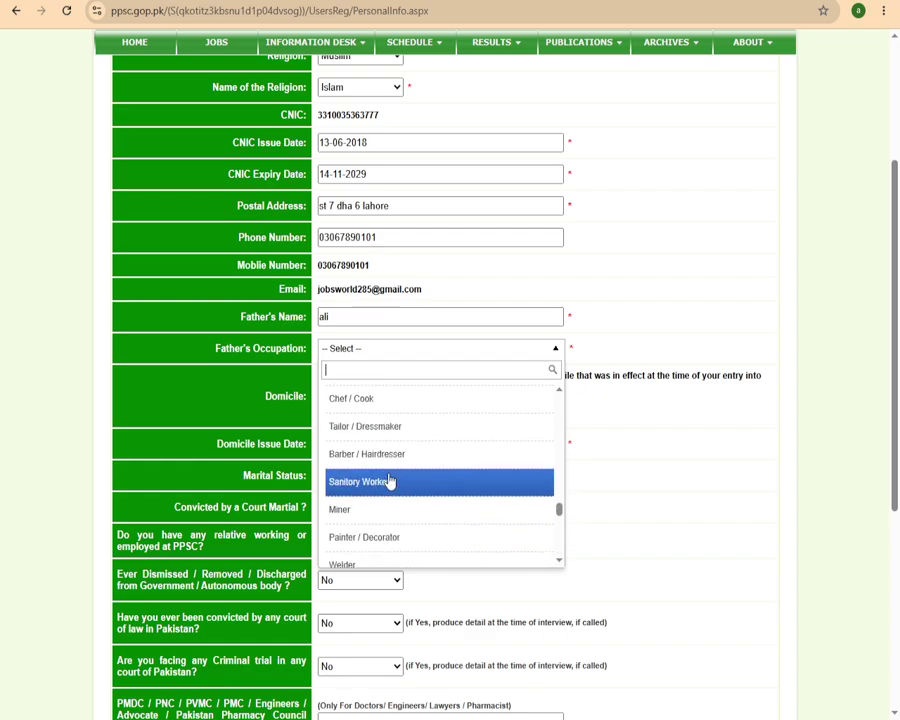
scroll(386, 471, up, 2)
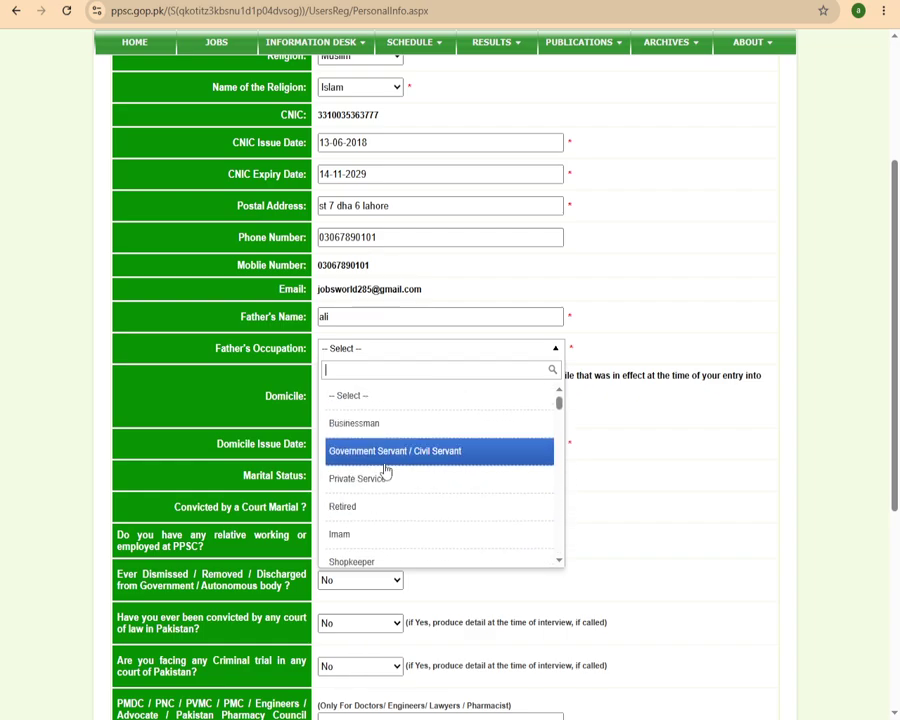
click(382, 458)
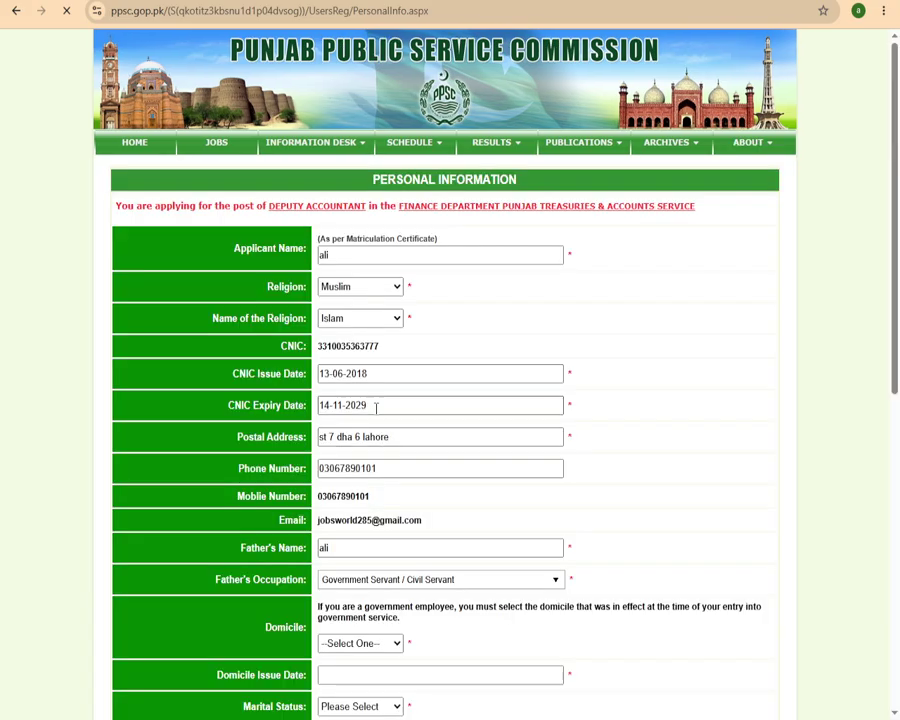
scroll(400, 410, down, 4)
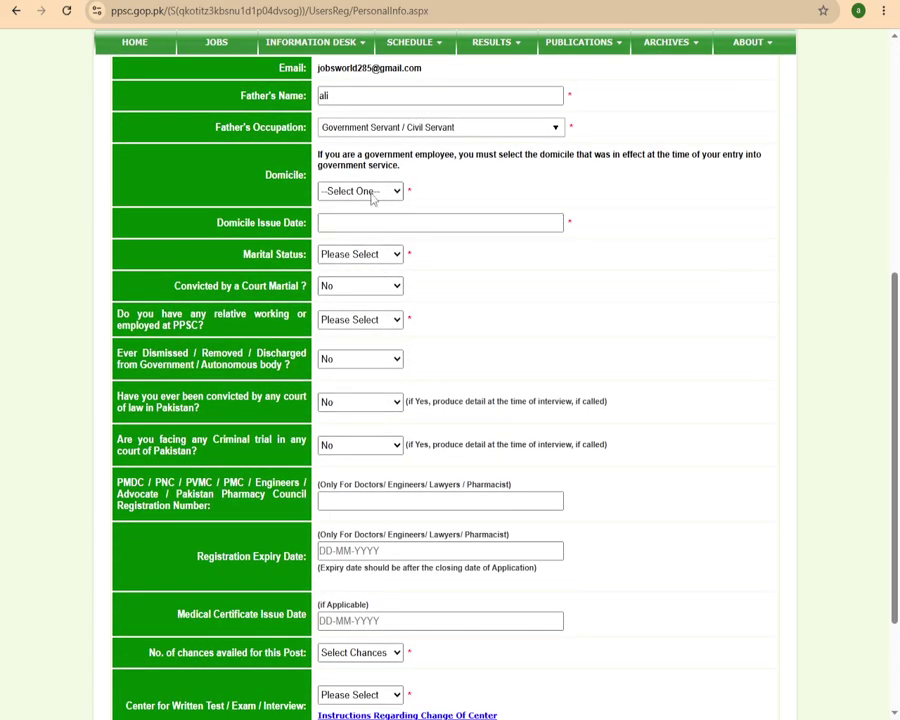
Choose Lahore from the Domicile district list.
click(372, 192)
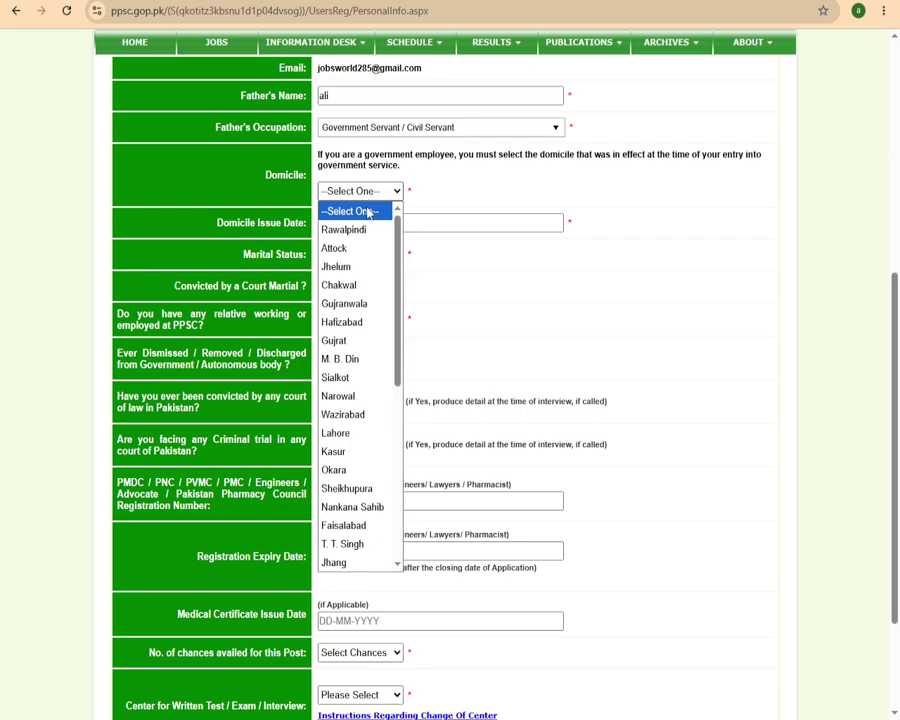
key(Down)
key(Down)
key(Down)
key(Down)
key(Down)
key(Down)
key(Down)
key(Down)
key(Down)
key(Down)
key(Down)
key(Down)
key(Down)
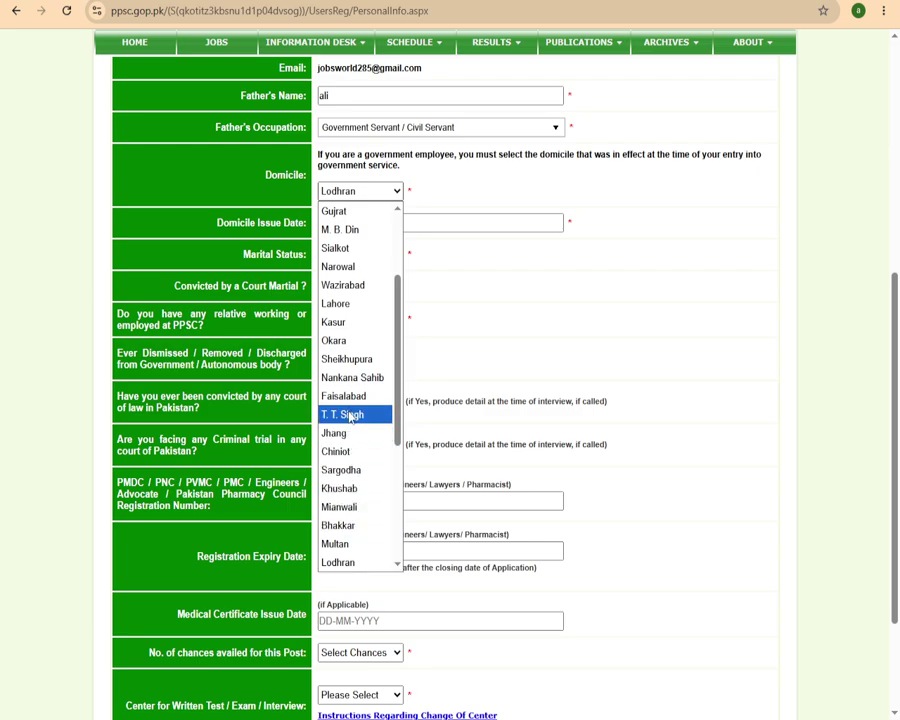
scroll(348, 374, down, 3)
scroll(348, 372, up, 5)
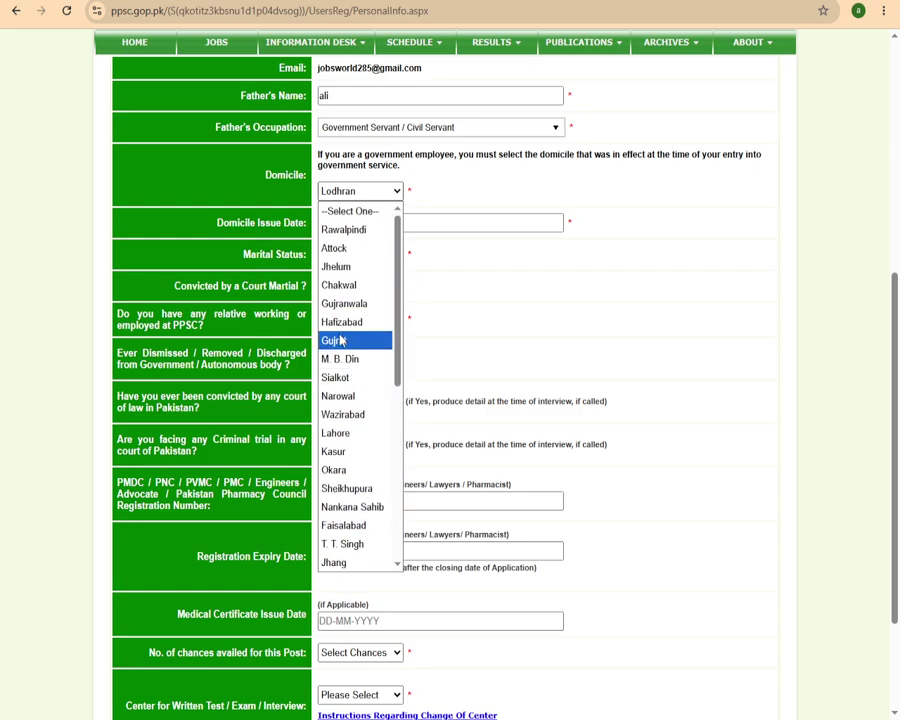
click(345, 432)
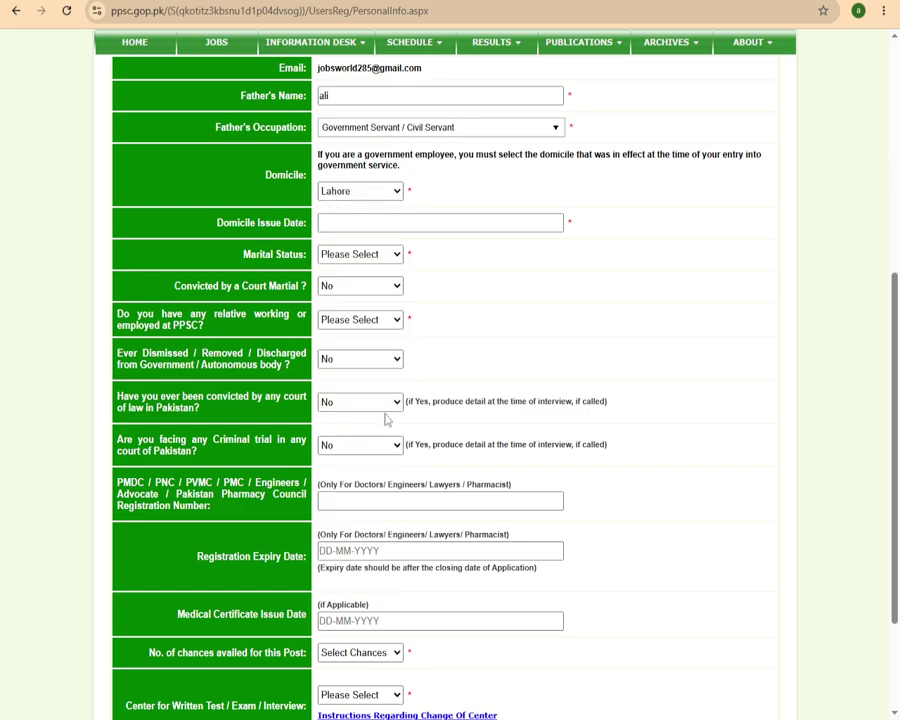
click(380, 222)
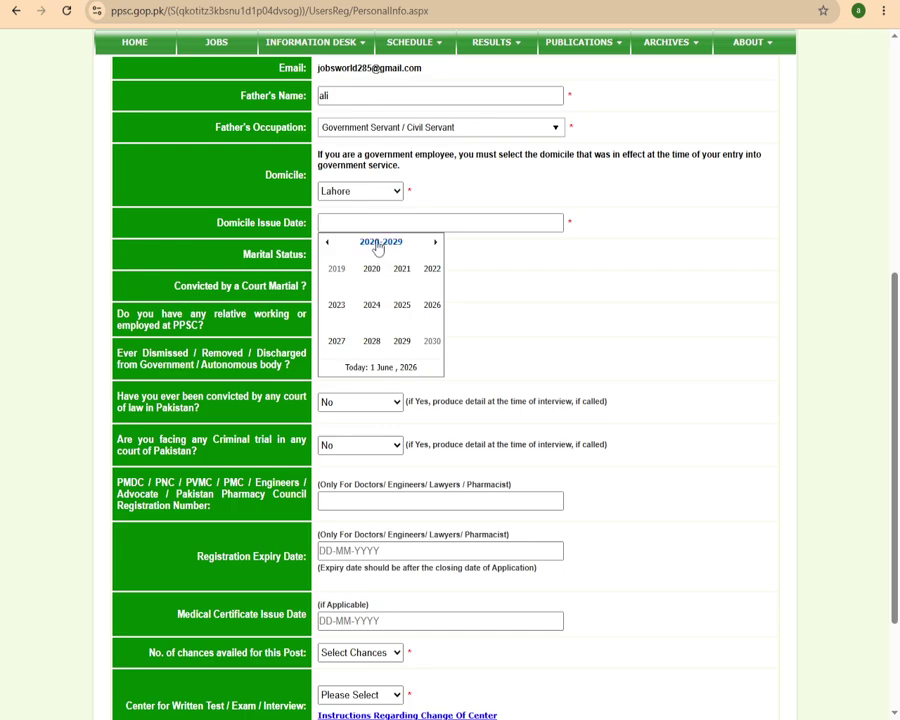
Set the domicile issue date to 24 June 2020.
click(370, 268)
click(384, 303)
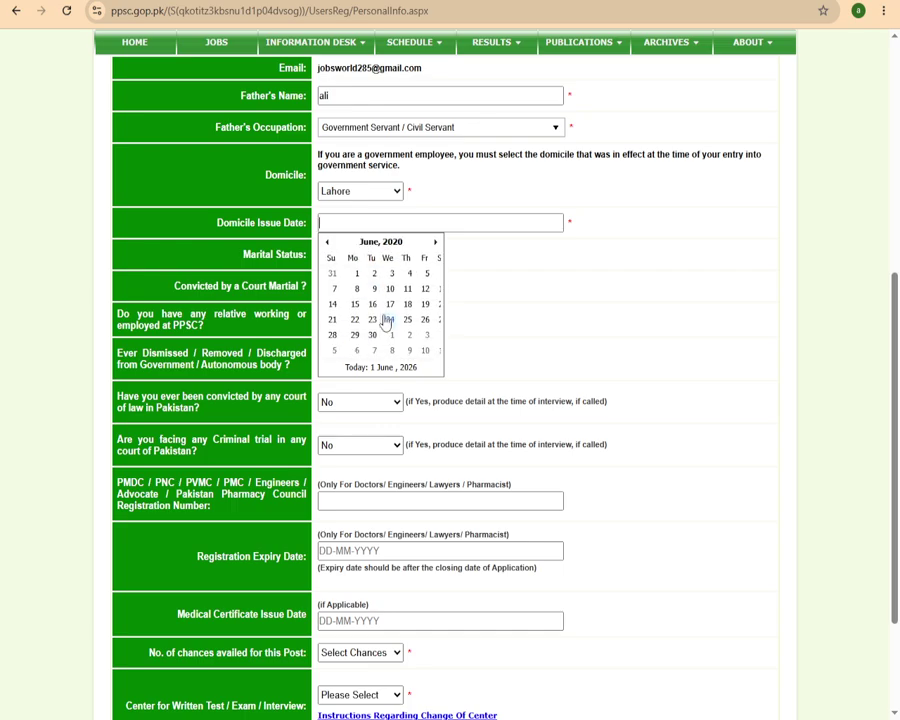
click(390, 318)
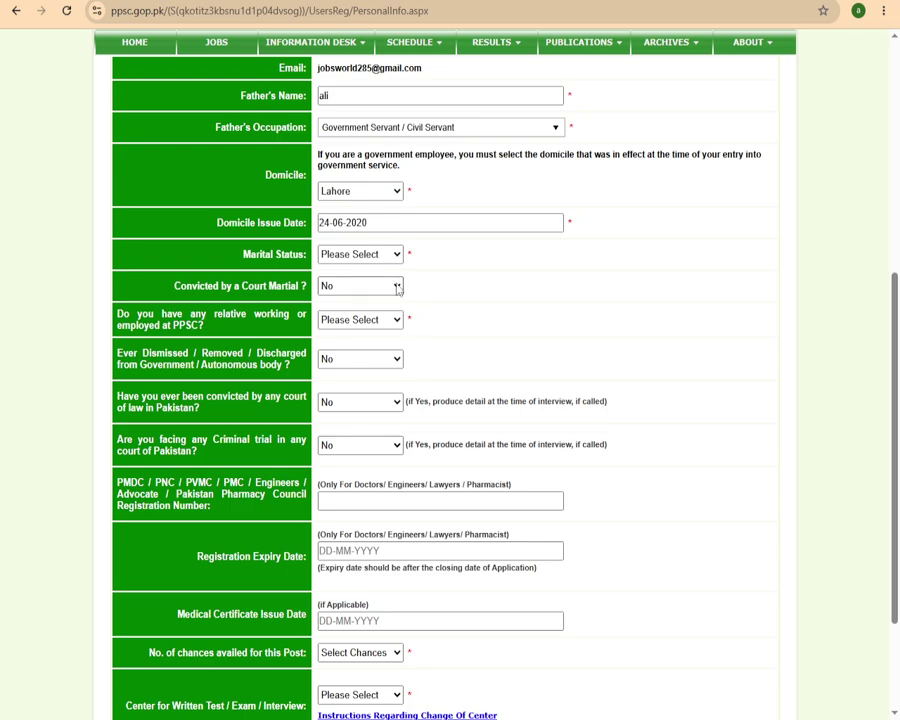
Set Marital Status to Single and answer No to having a relative at PPSC.
click(376, 257)
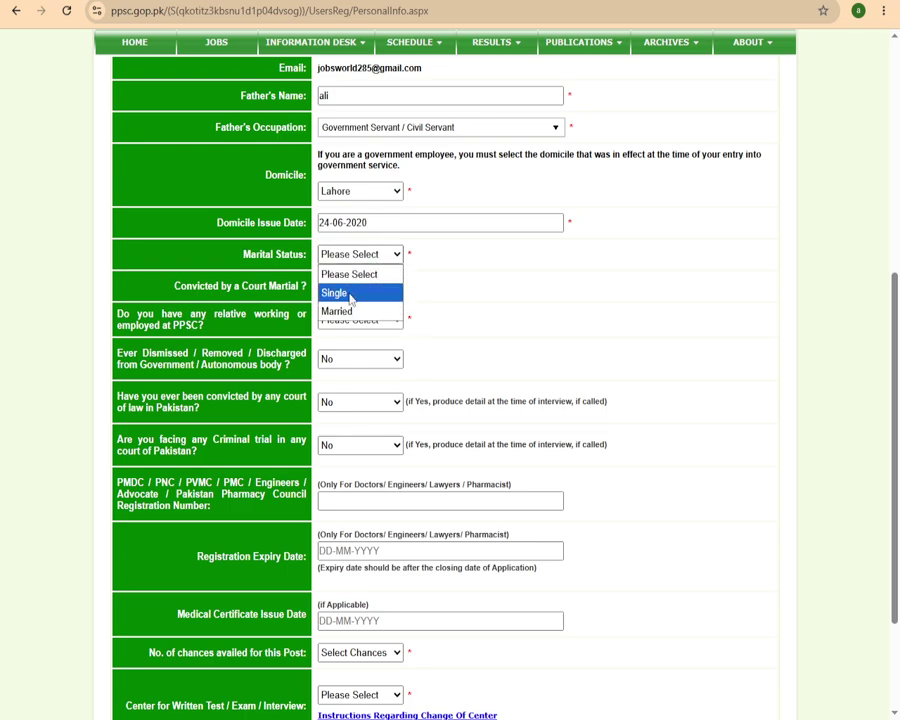
click(350, 293)
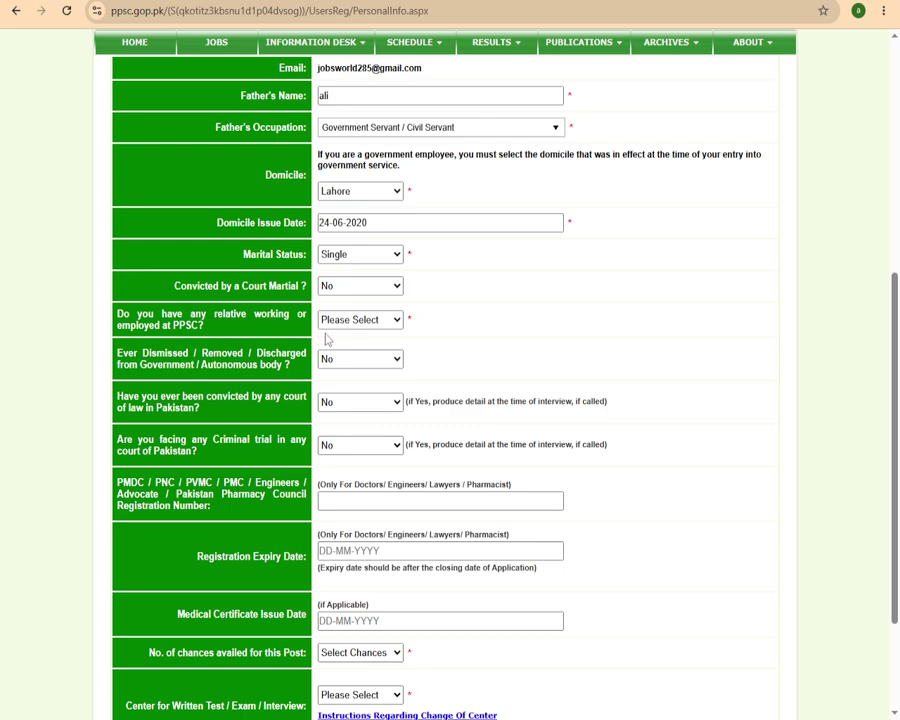
click(369, 322)
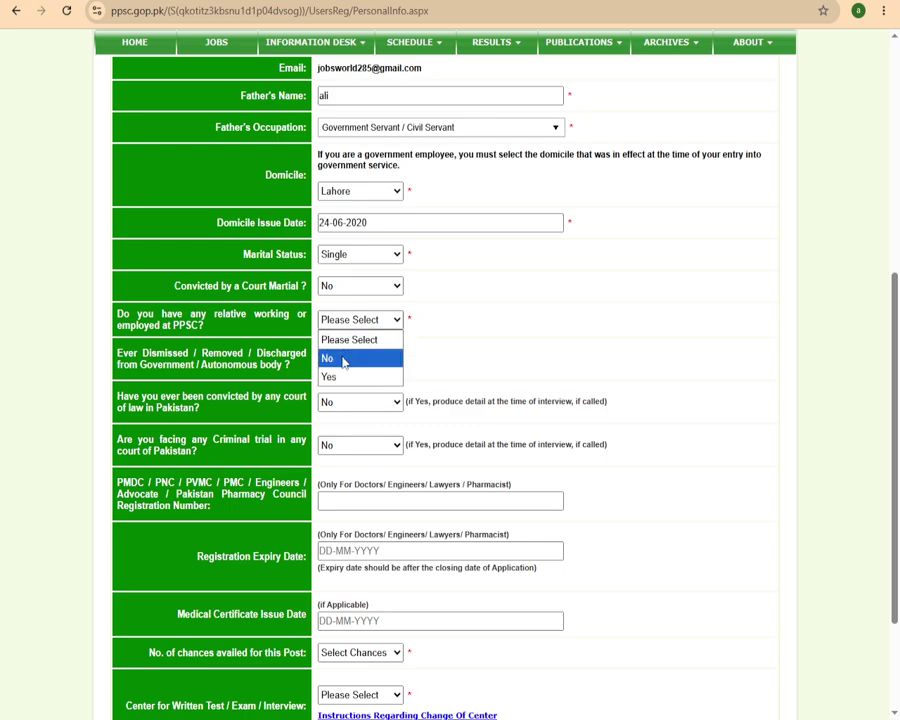
click(380, 358)
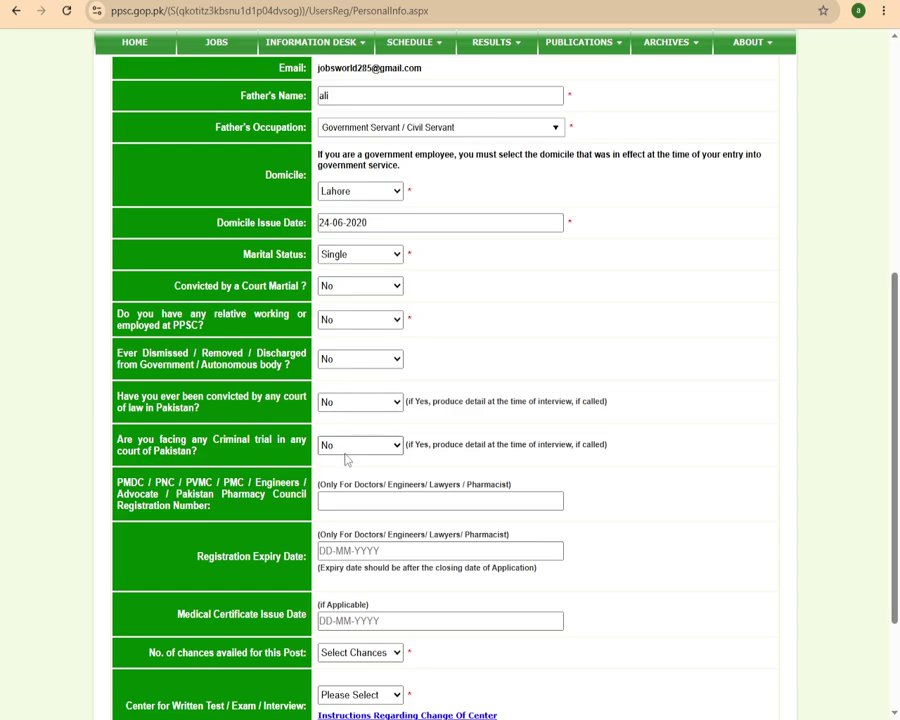
Highlight the PMDC/PNC registration number label, then clear the highlight.
scroll(350, 445, down, 2)
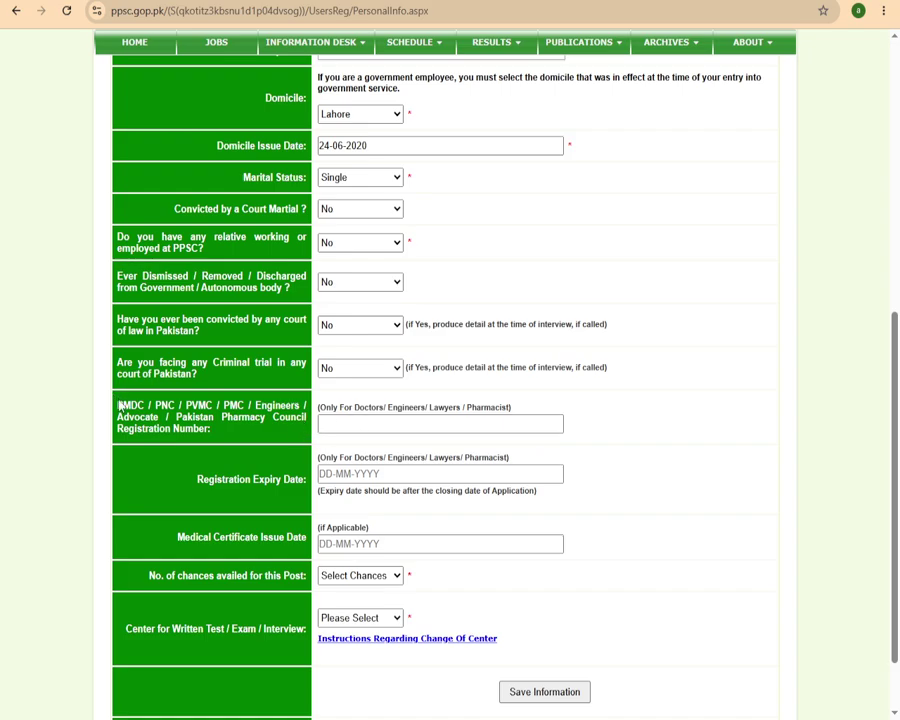
drag(121, 399, 197, 446)
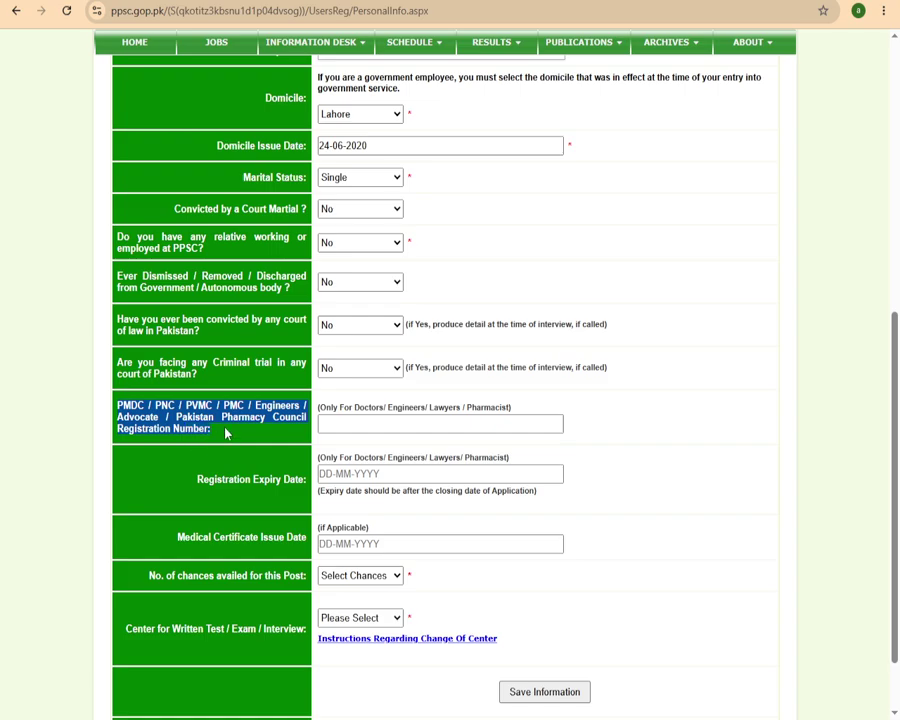
click(228, 430)
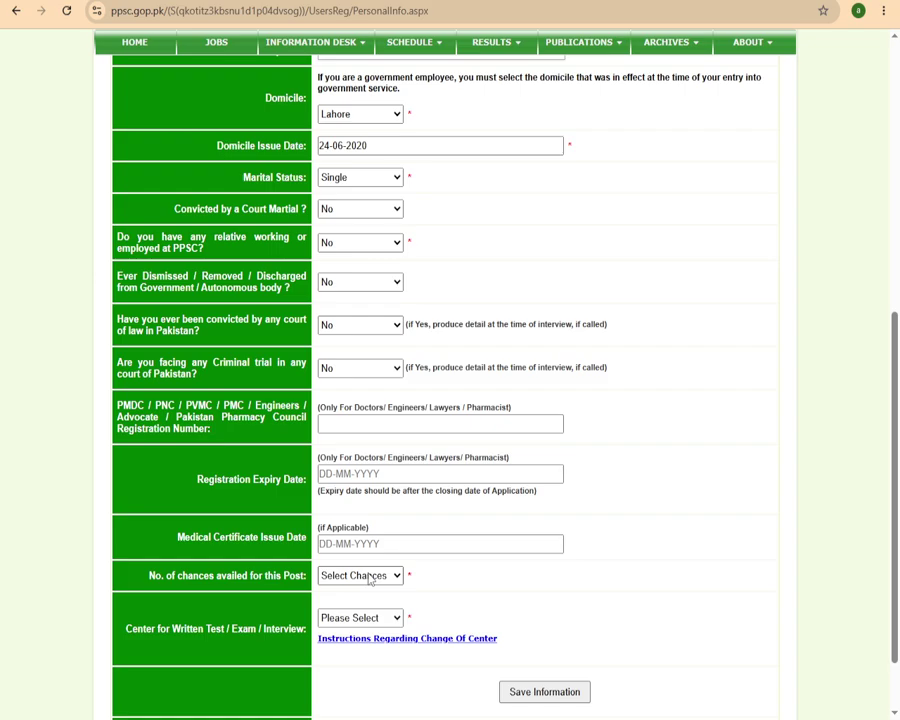
Set chances availed for this post to 0 and the written test centre to Lahore.
scroll(370, 576, down, 2)
click(372, 493)
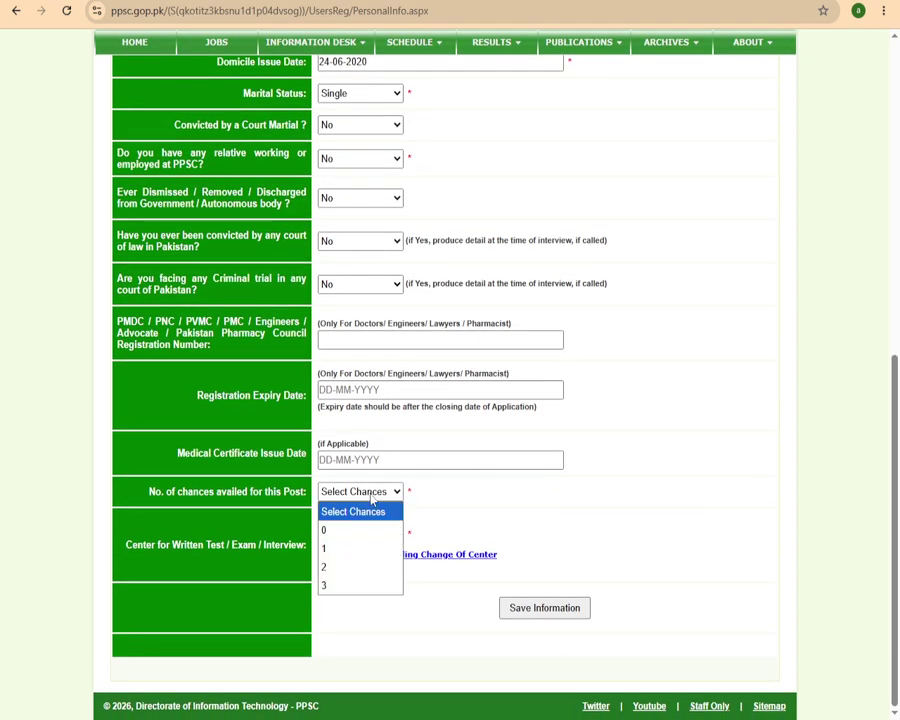
click(341, 534)
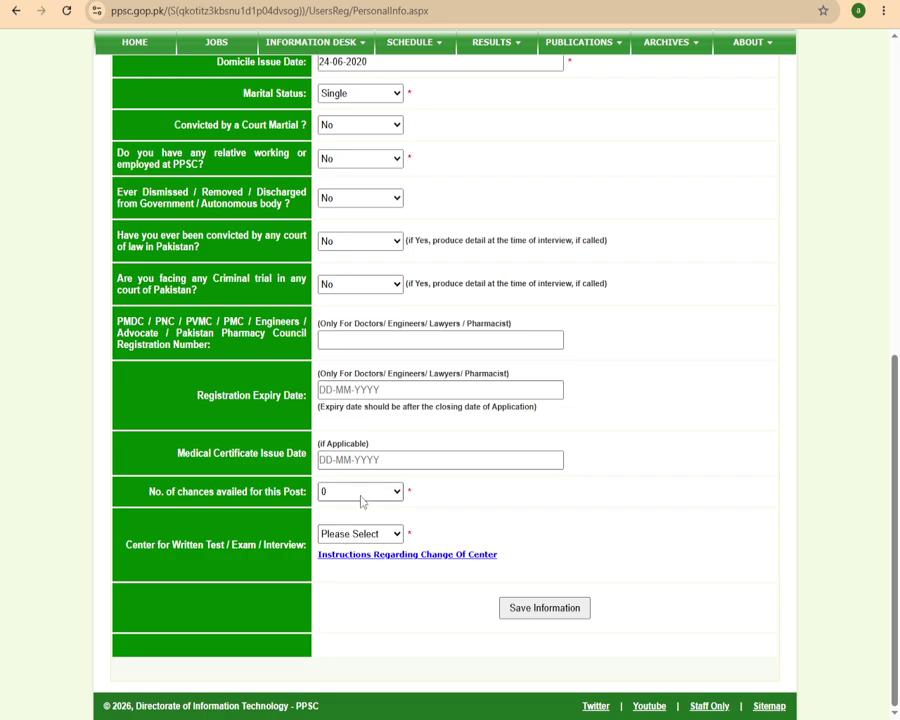
click(380, 543)
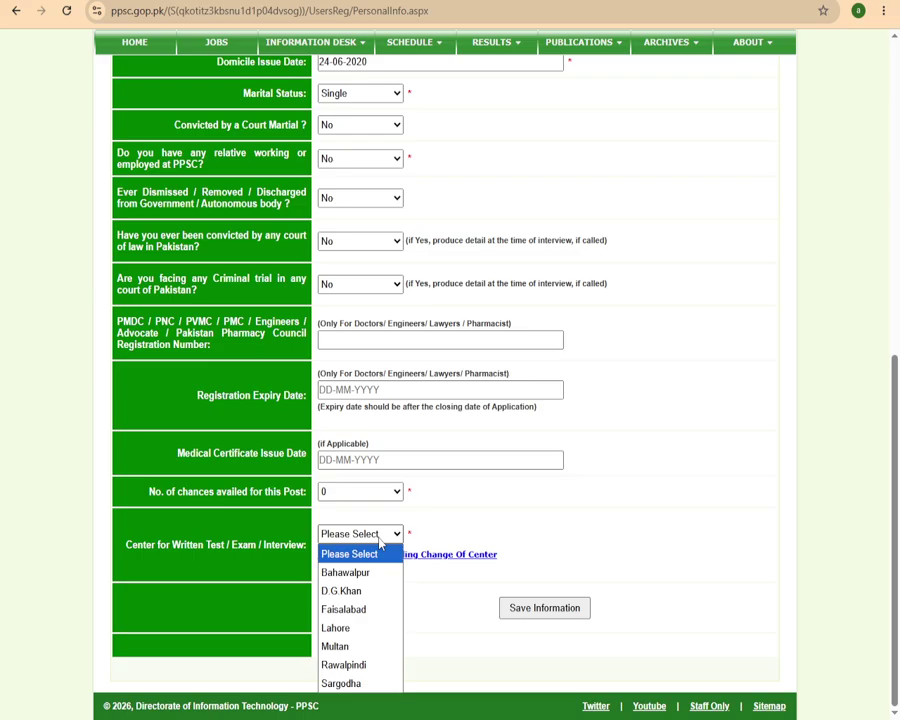
click(342, 627)
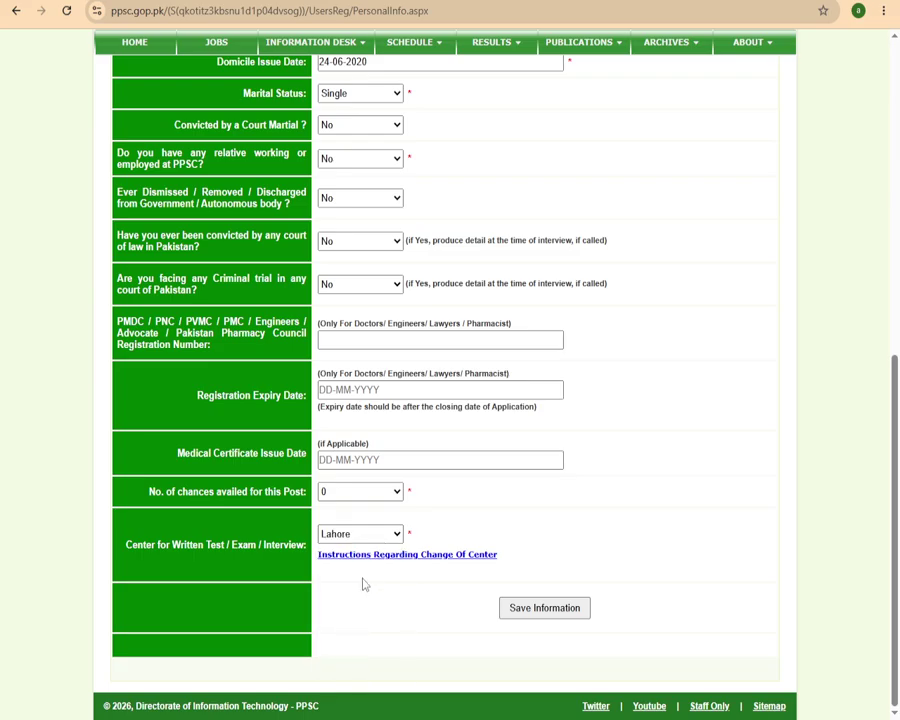
scroll(498, 562, up, 3)
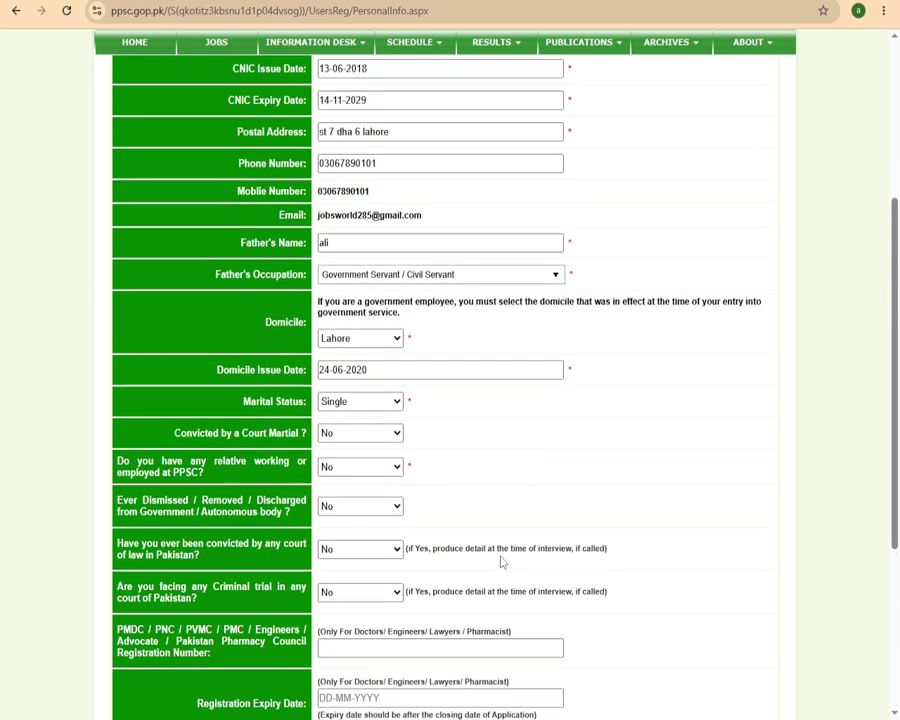
scroll(502, 562, up, 1)
scroll(500, 558, down, 4)
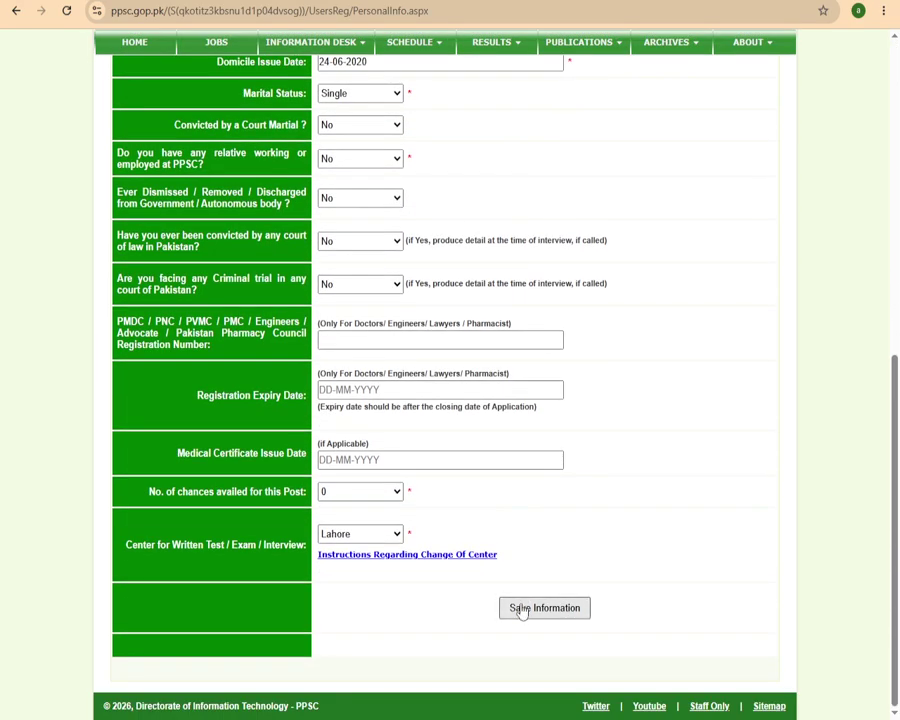
Try saving, then amend the father's name so it differs from the applicant's.
click(521, 610)
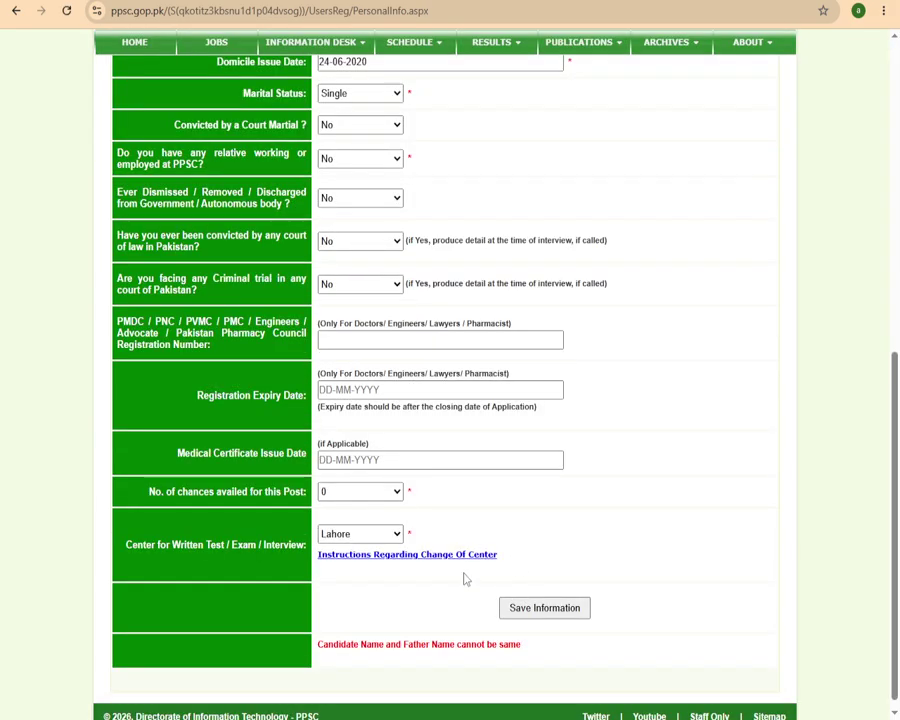
scroll(458, 585, up, 6)
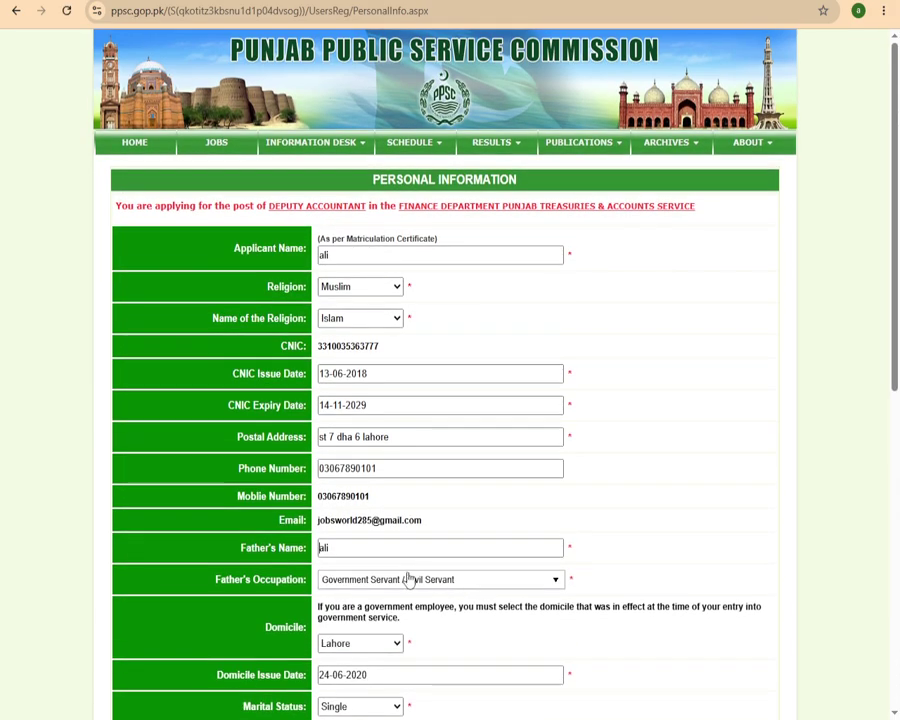
click(383, 550)
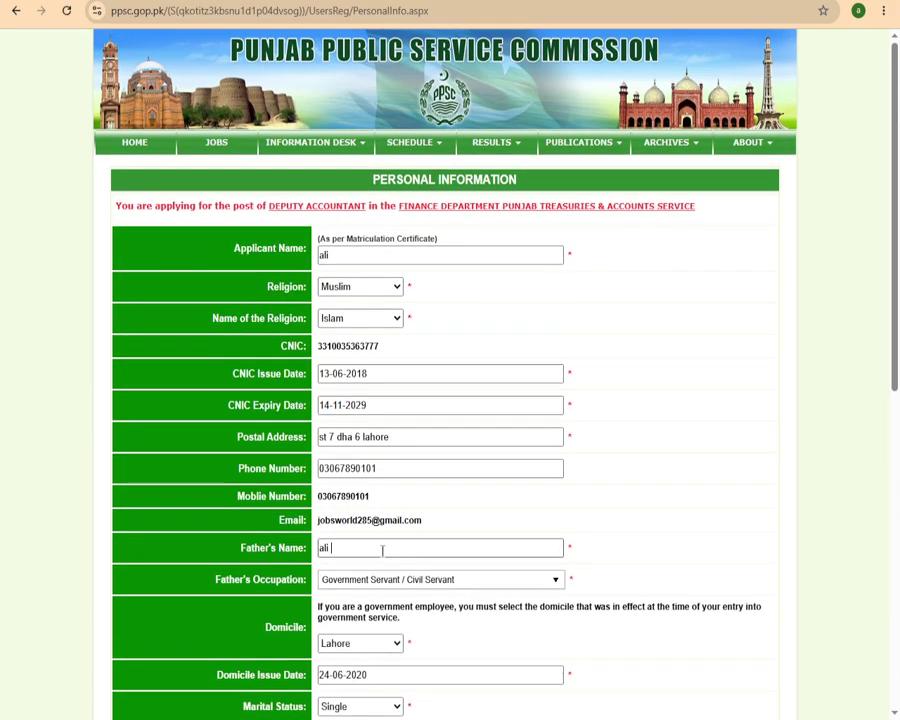
text(k)
scroll(381, 548, down, 6)
Save the personal information and proceed to the online fee payment page.
click(536, 598)
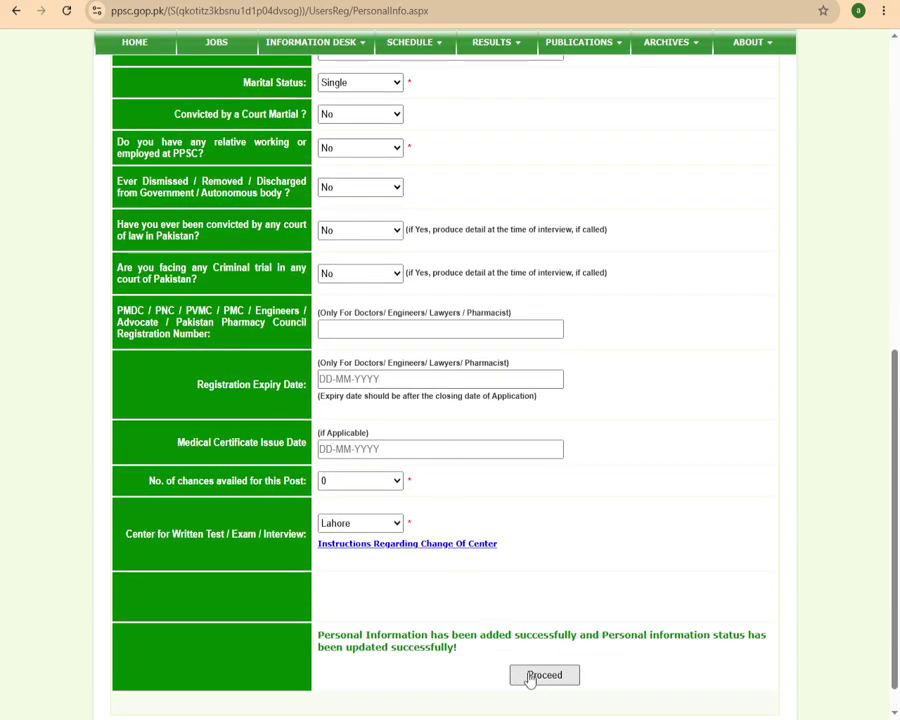
click(528, 675)
scroll(470, 503, down, 2)
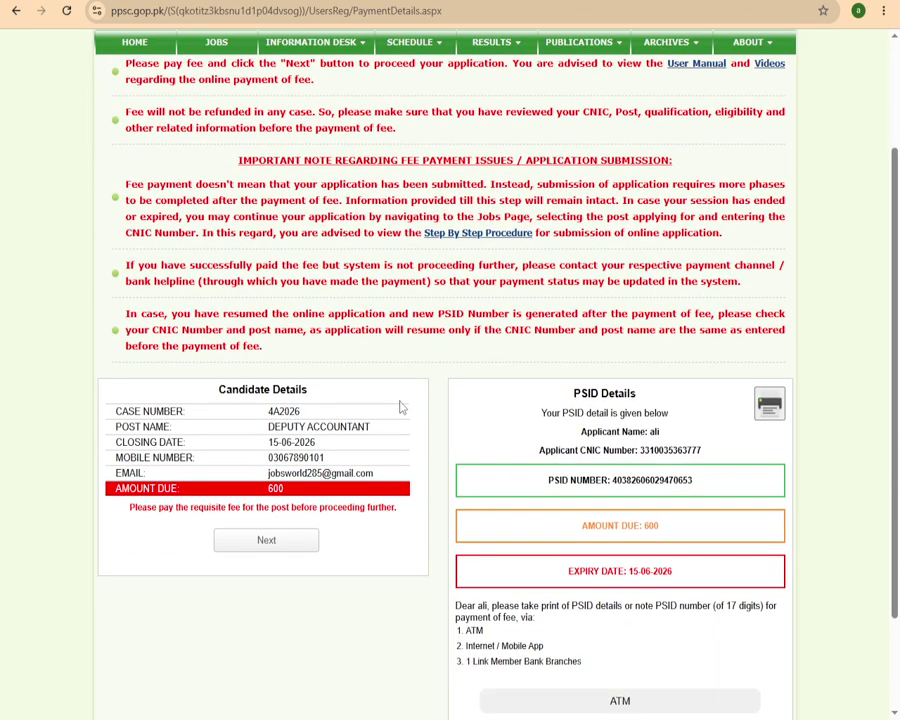
scroll(496, 374, down, 2)
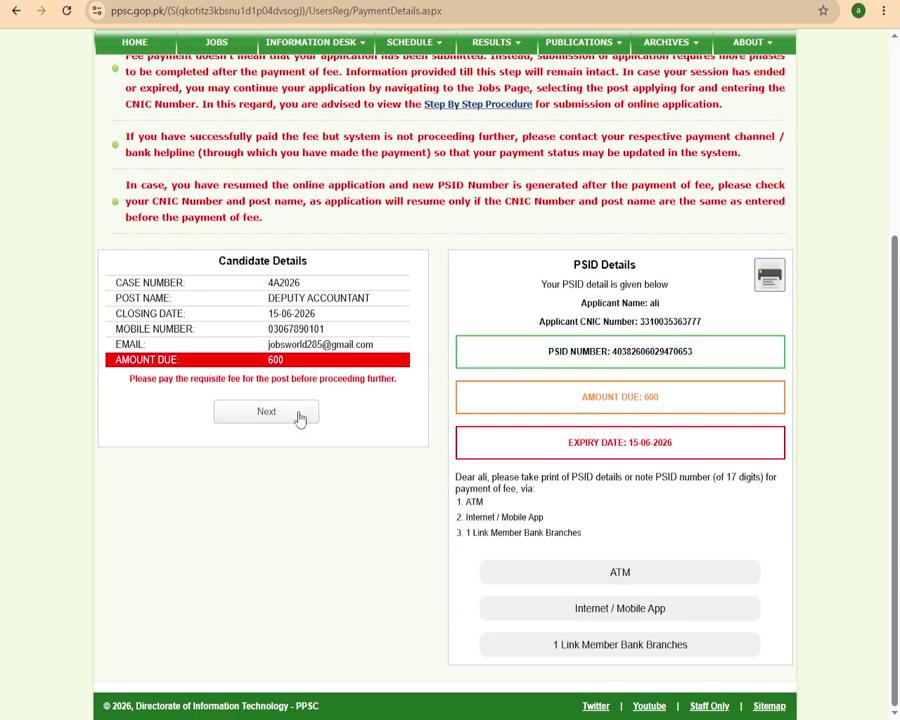
triple_click(638, 350)
click(630, 350)
drag(613, 352, 716, 360)
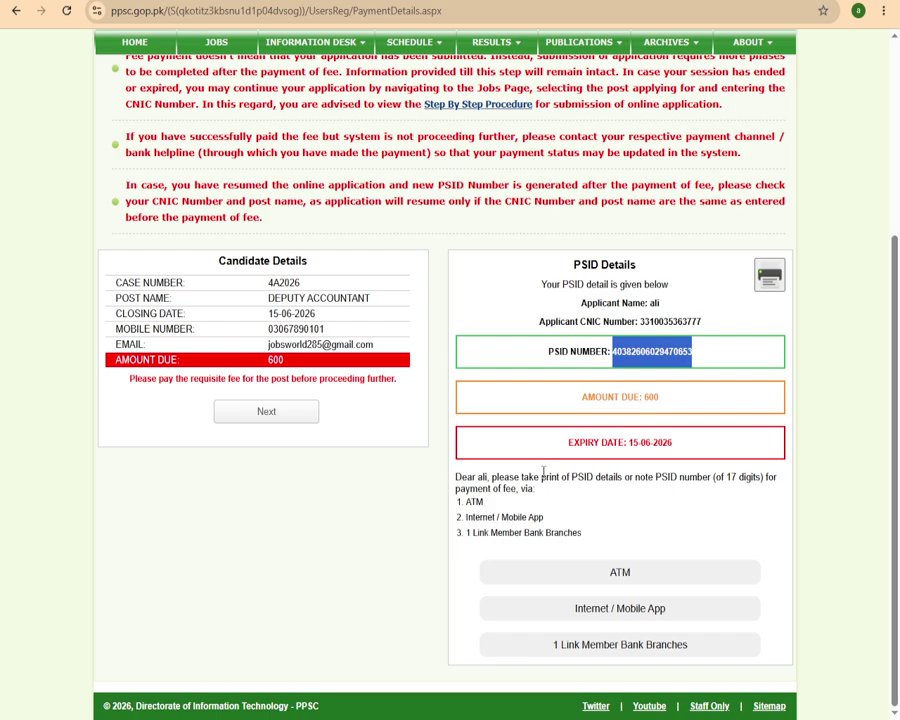
click(256, 411)
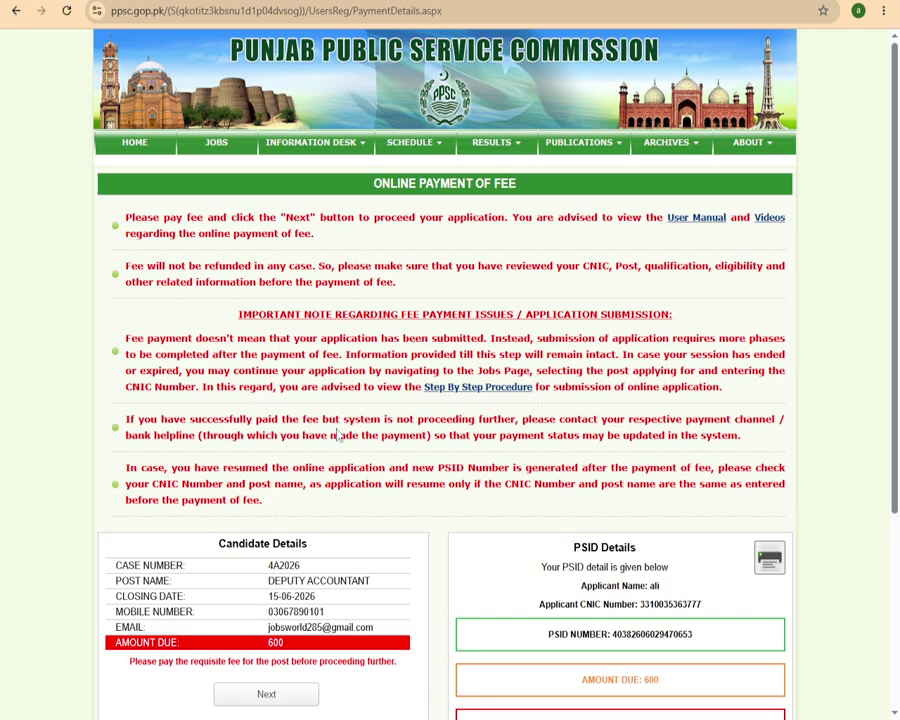
scroll(300, 400, down, 3)
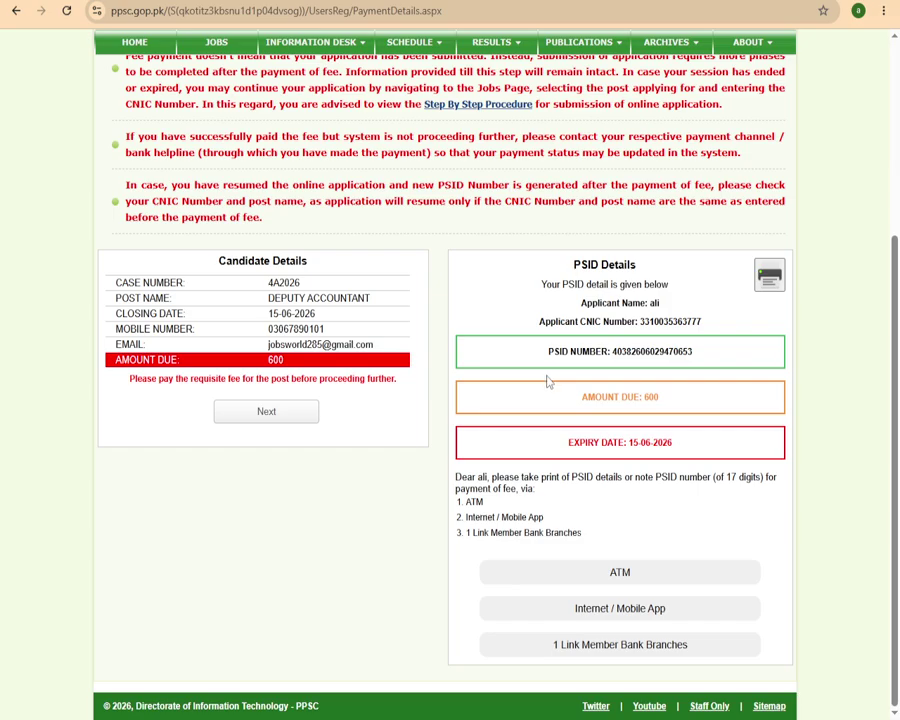
scroll(547, 381, up, 3)
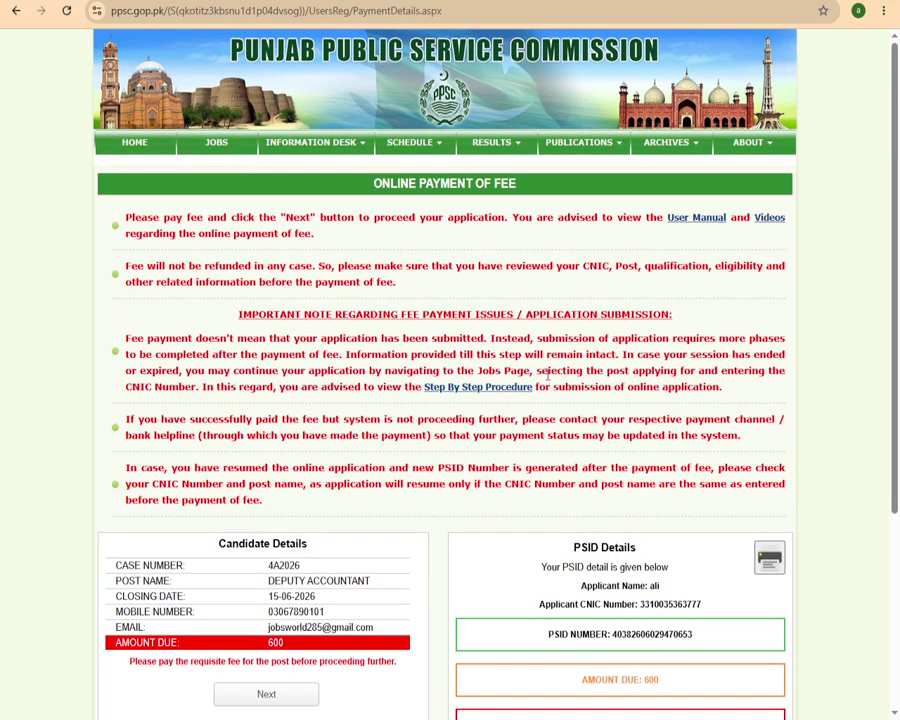
scroll(547, 375, down, 1)
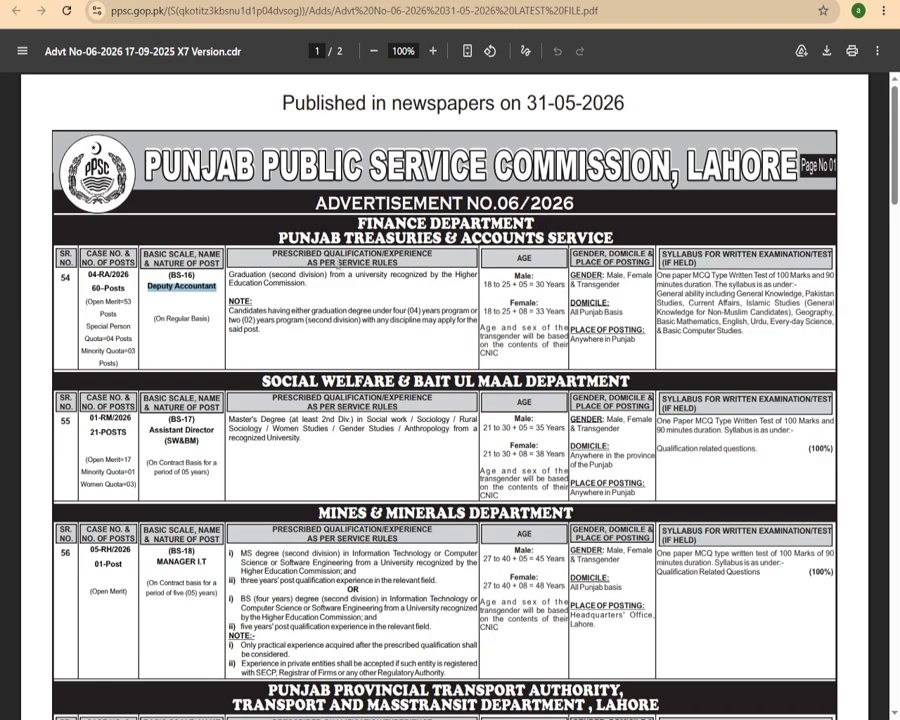
Clear the Deputy Accountant highlight in the advertisement PDF.
click(212, 279)
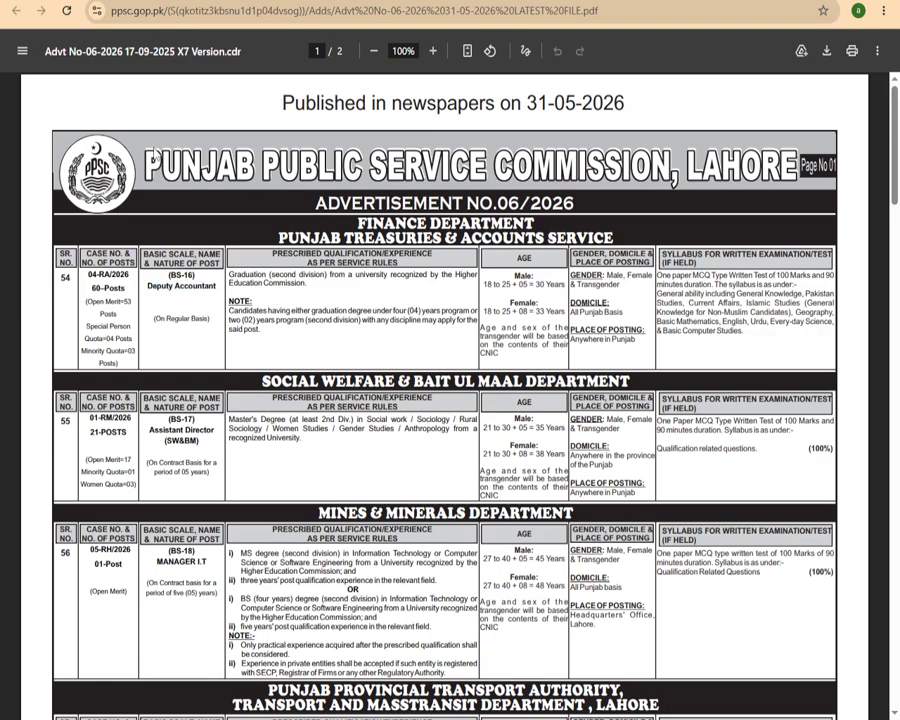